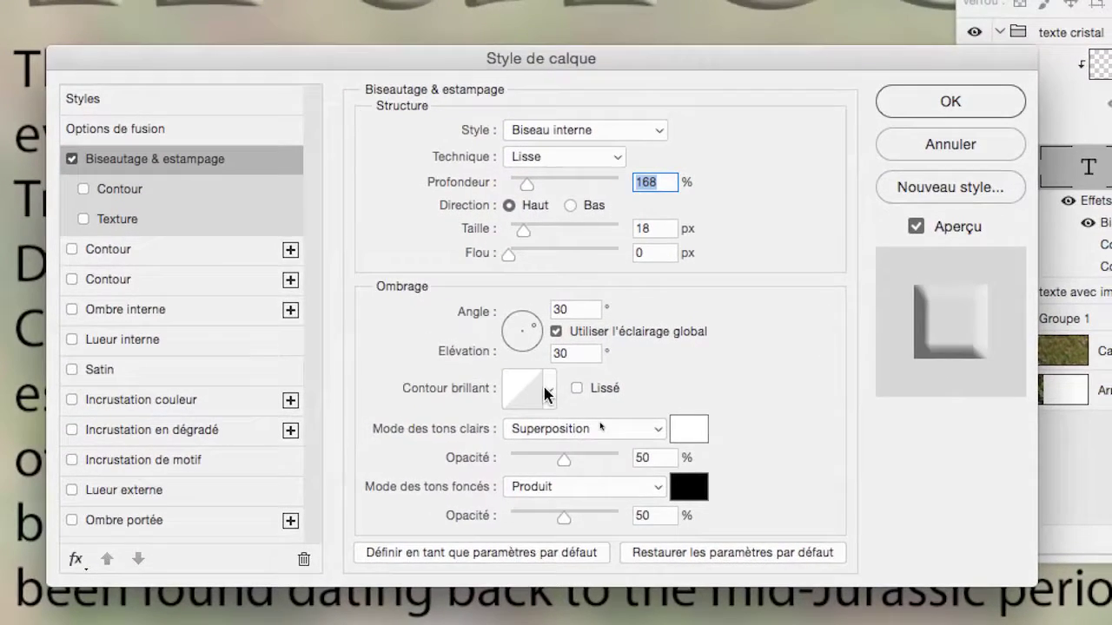
left_click(547, 392)
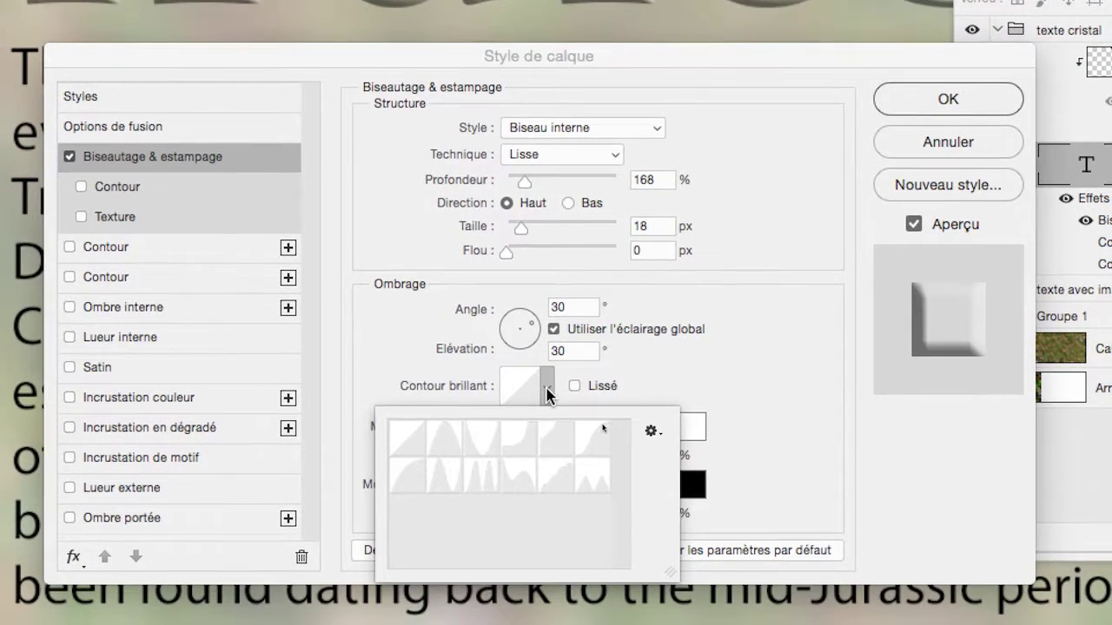
left_click(548, 393)
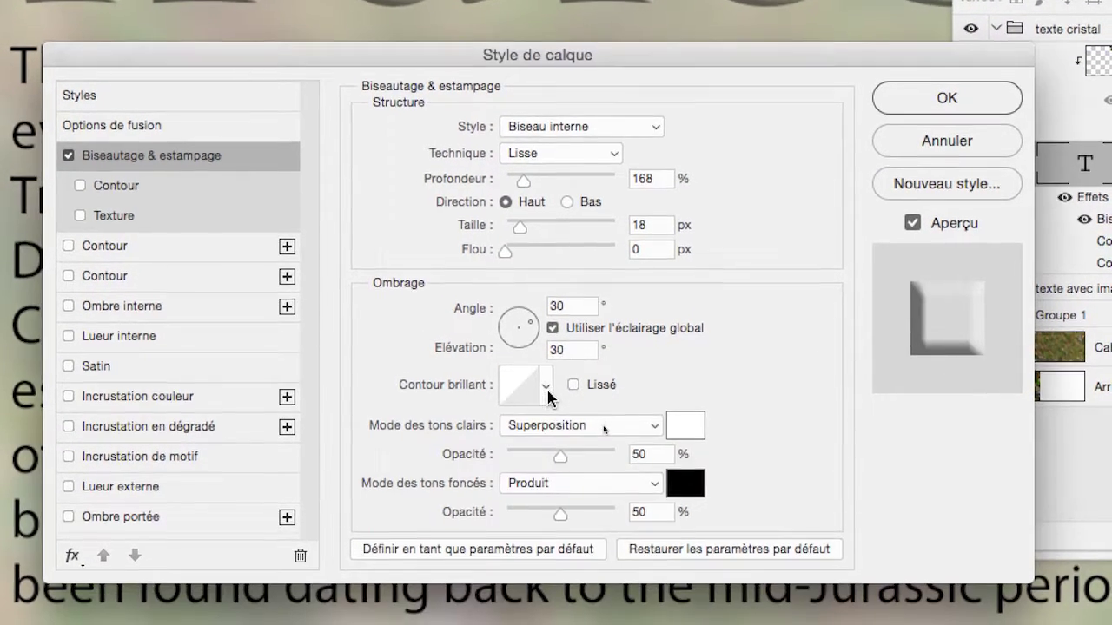
left_click(547, 392)
left_click(547, 392)
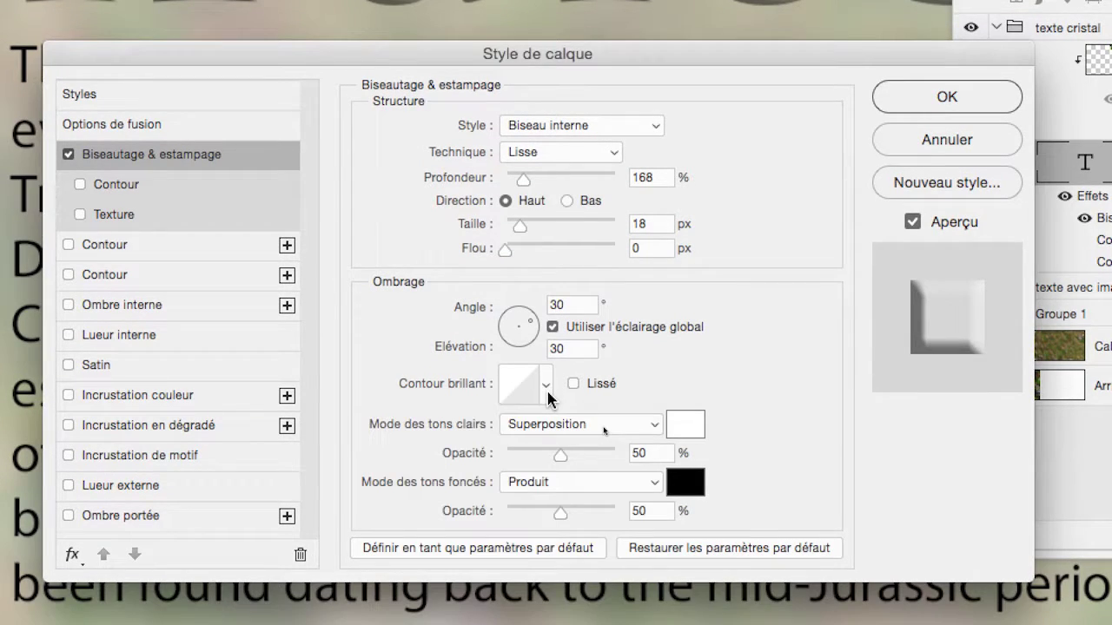
Try out several preset gloss contours on the "Birdies" text bevel and return to the Linéaire preset.
left_click(547, 395)
left_click(516, 391)
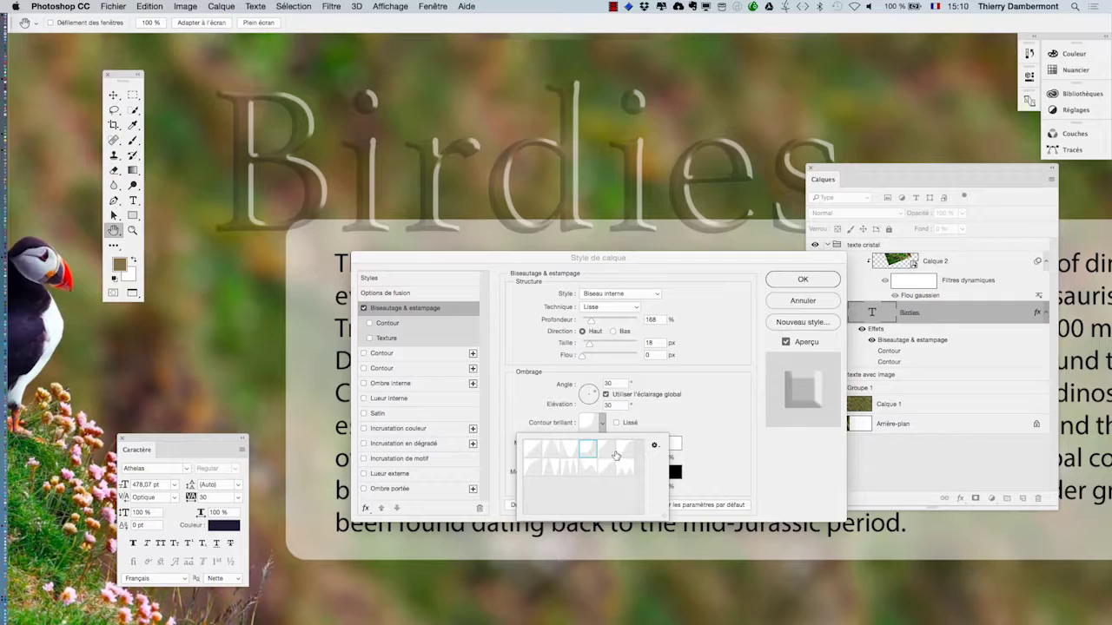
left_click(610, 450)
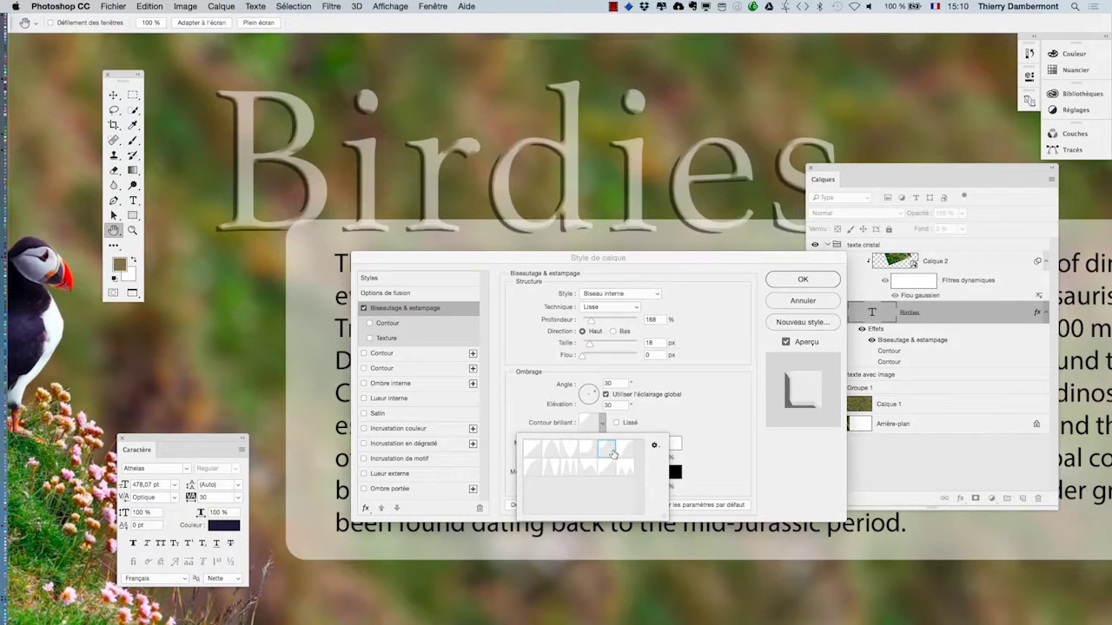
left_click(623, 470)
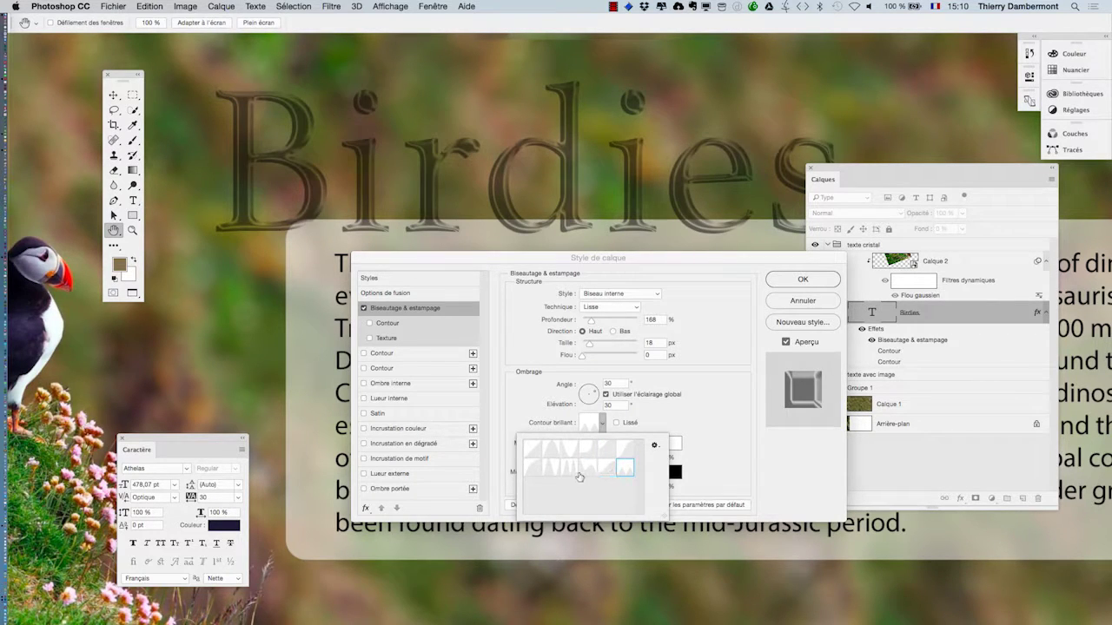
left_click(566, 469)
left_click(548, 470)
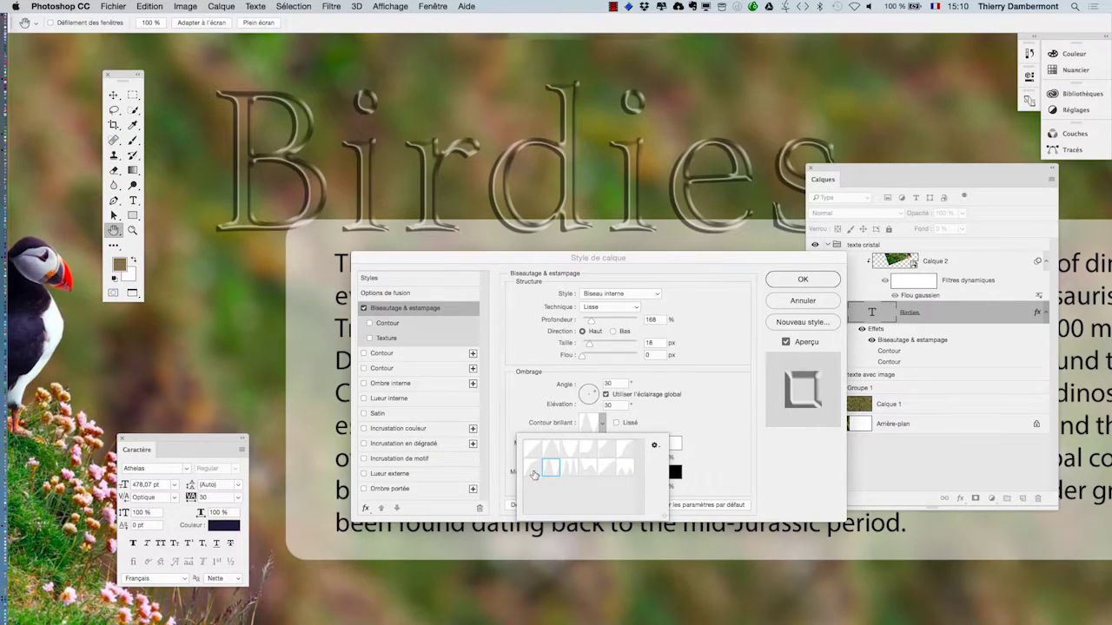
left_click(533, 450)
left_click(551, 471)
left_click(537, 452)
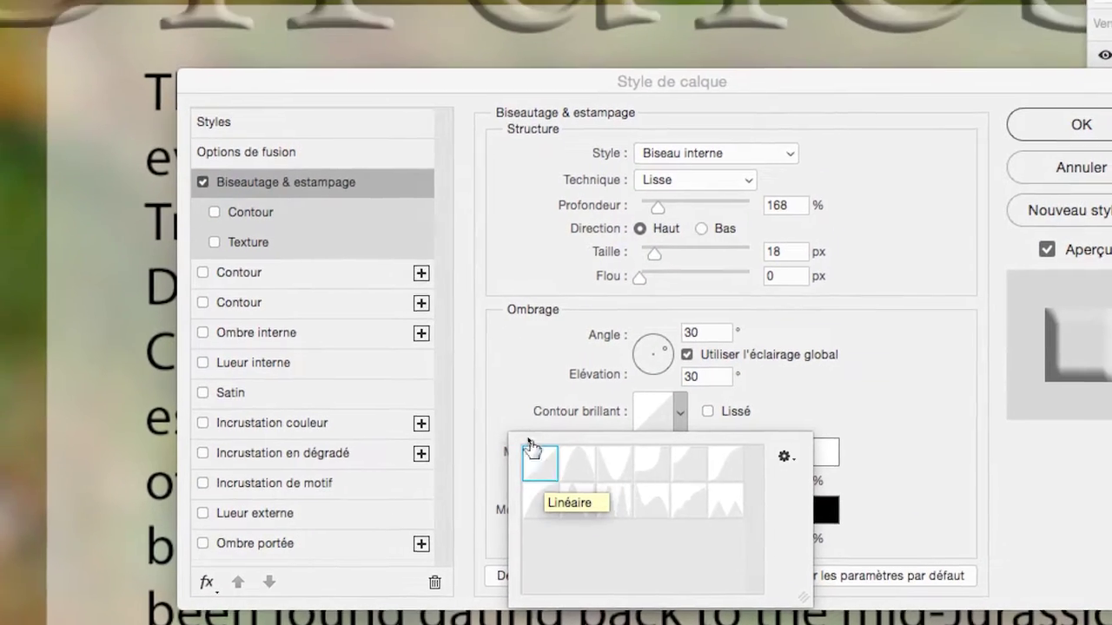
left_click(554, 375)
left_click(670, 393)
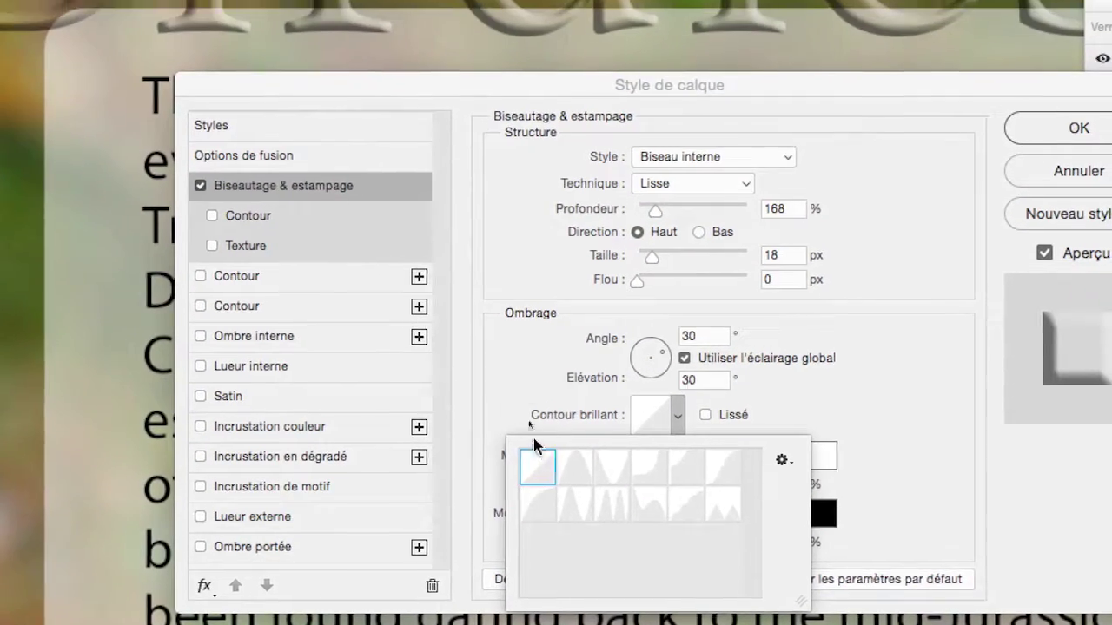
double_click(534, 447)
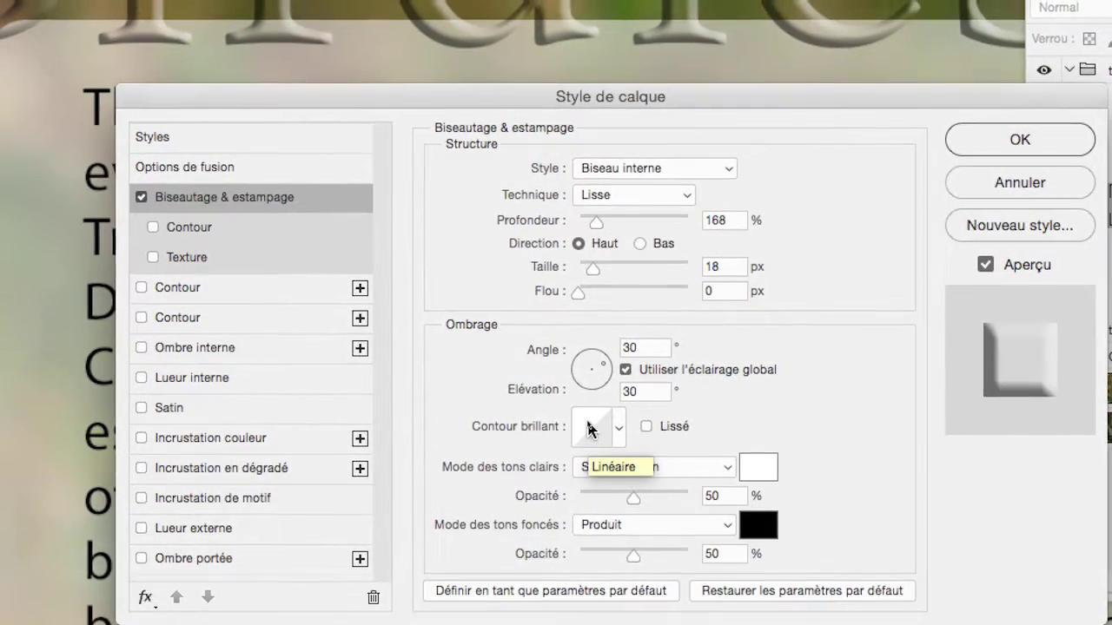
Reshape the bevel's linear gloss contour into a custom wavy curve with two peaks and a steep final rise, and apply it.
left_click(588, 432)
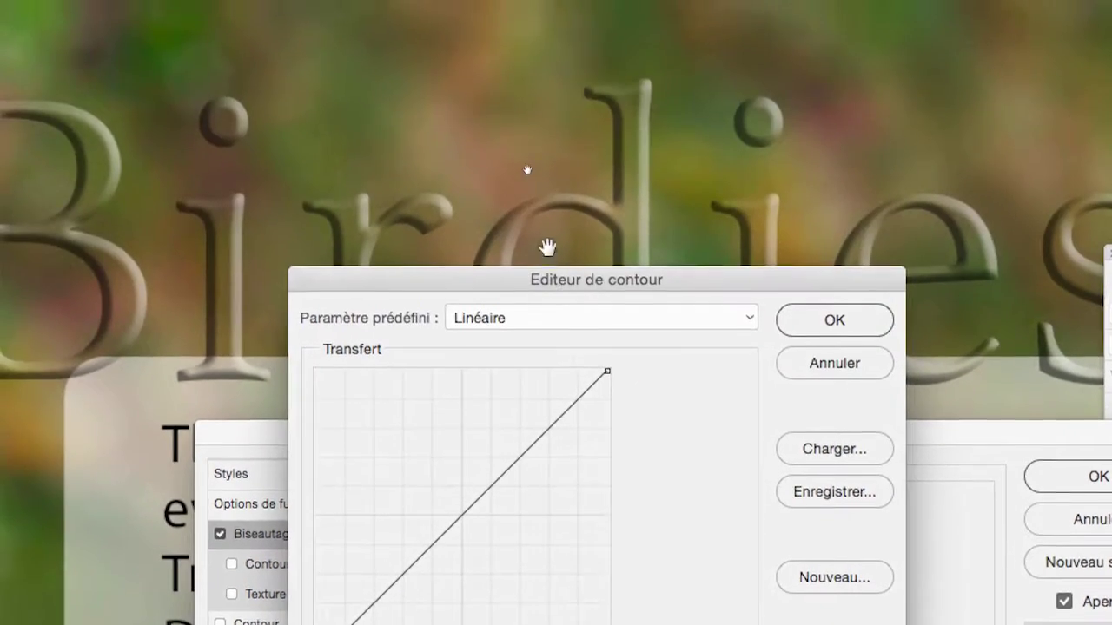
left_click_drag(546, 246, 1110, 412)
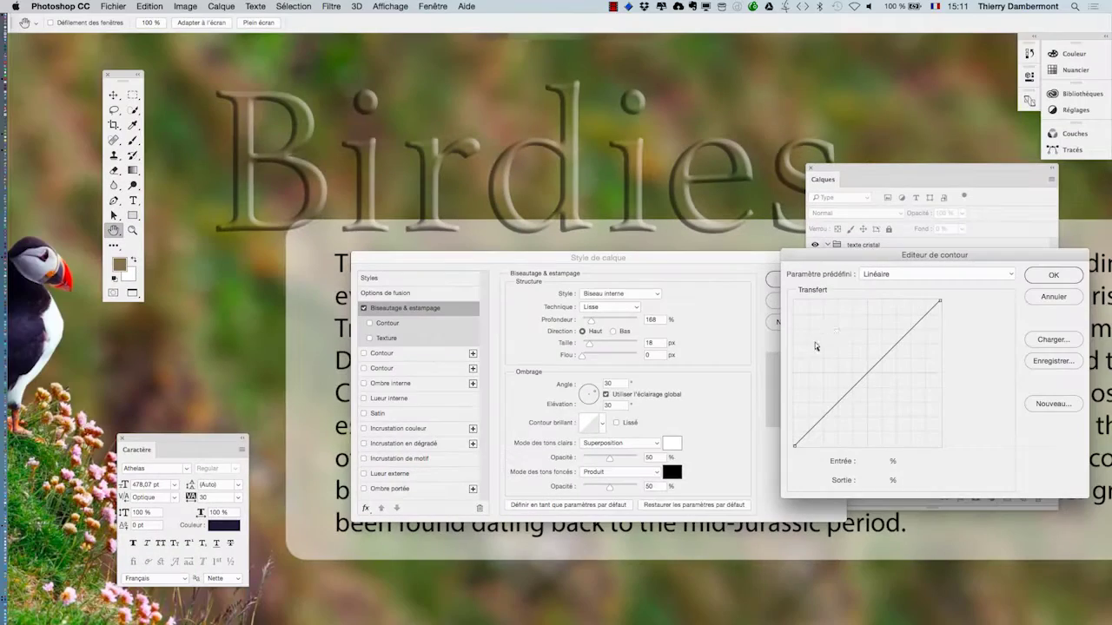
left_click_drag(825, 414, 903, 339)
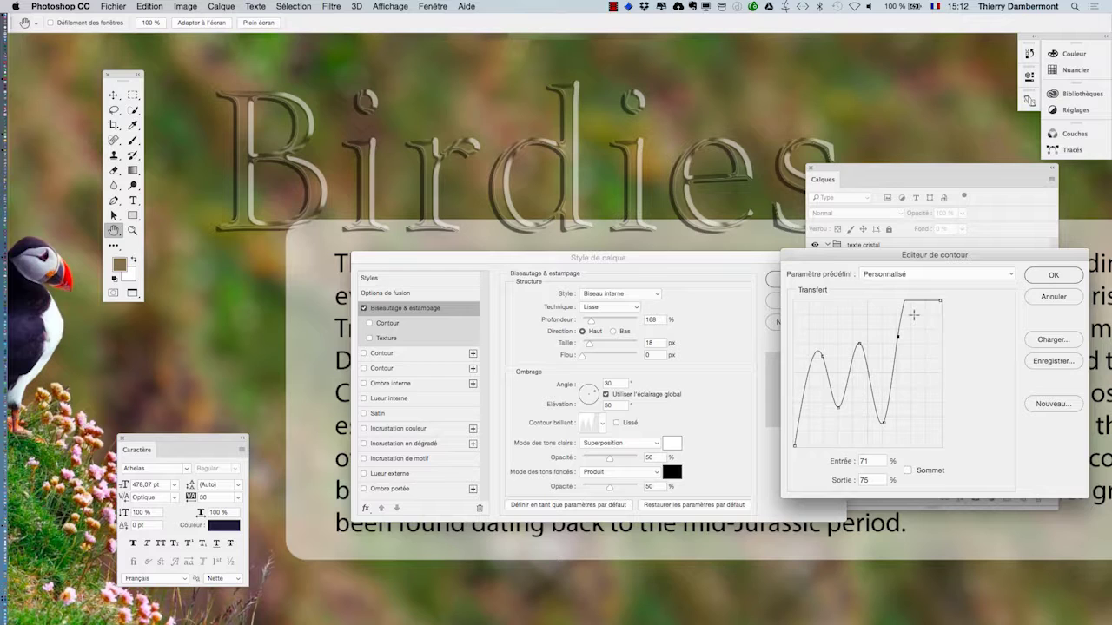
left_click(1050, 276)
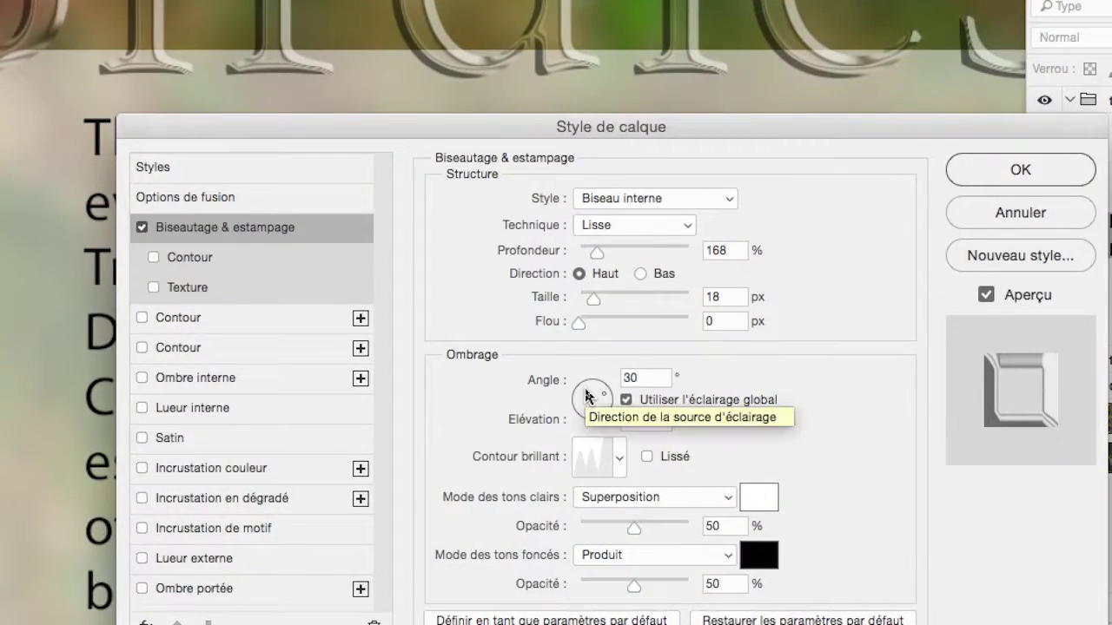
Turn off global lighting for the bevel and set its light angle to 111° and elevation to 42°.
left_click_drag(585, 396, 584, 399)
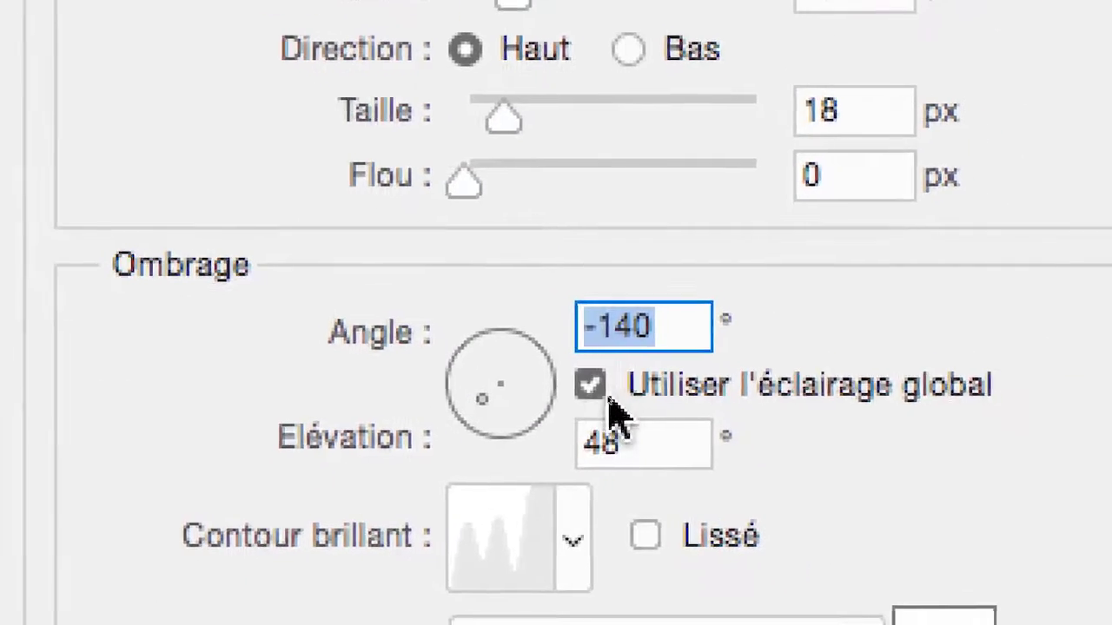
left_click(680, 442)
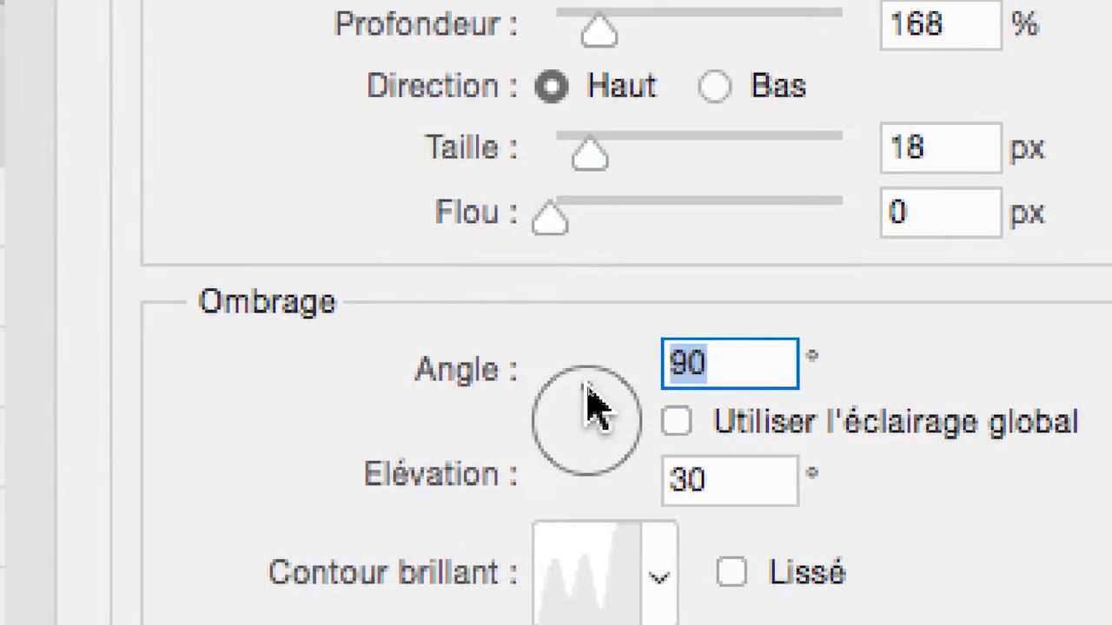
left_click(429, 376)
left_click_drag(584, 401, 643, 411)
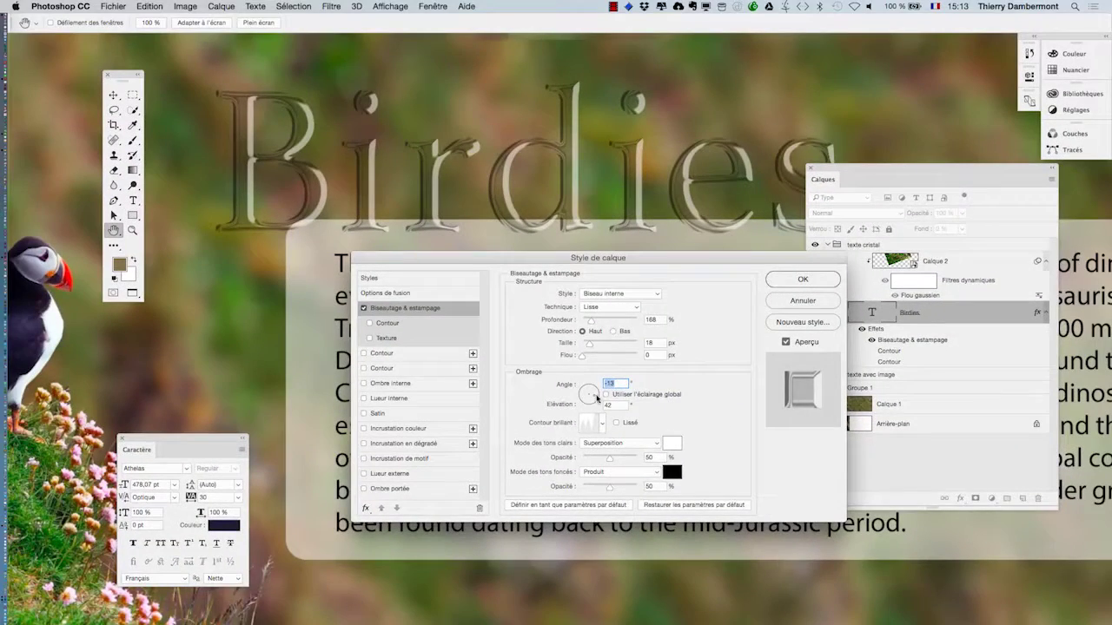
mouse_move(596, 397)
left_mouse_down()
mouse_move(584, 403)
mouse_move(599, 393)
mouse_move(588, 394)
left_mouse_up()
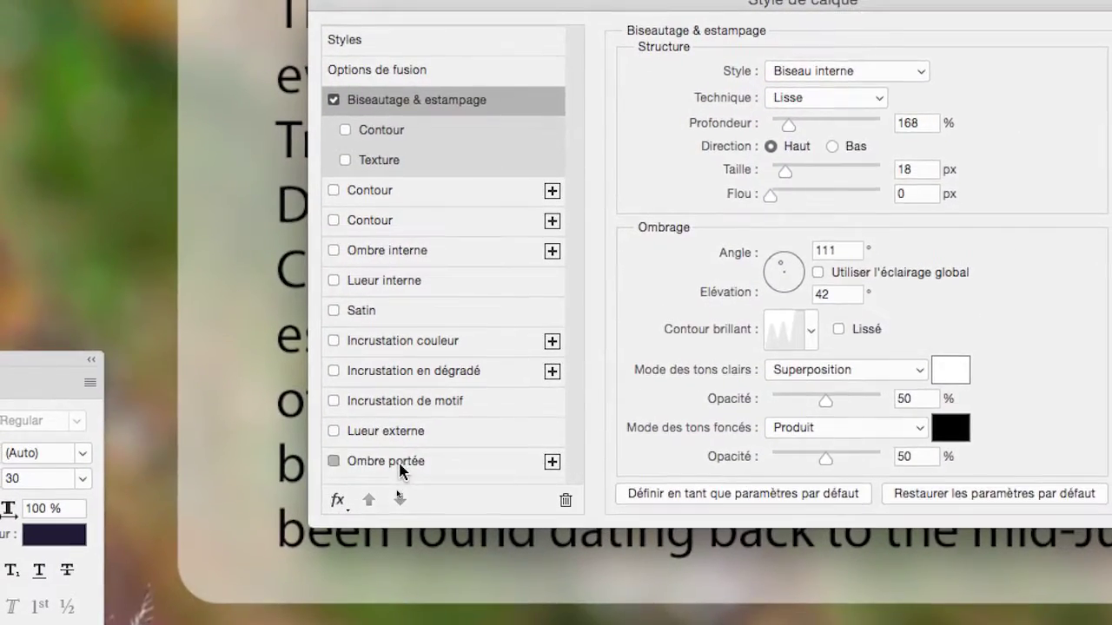
Add a drop shadow to the text with a 14 px distance and a 167° angle.
left_click(379, 575)
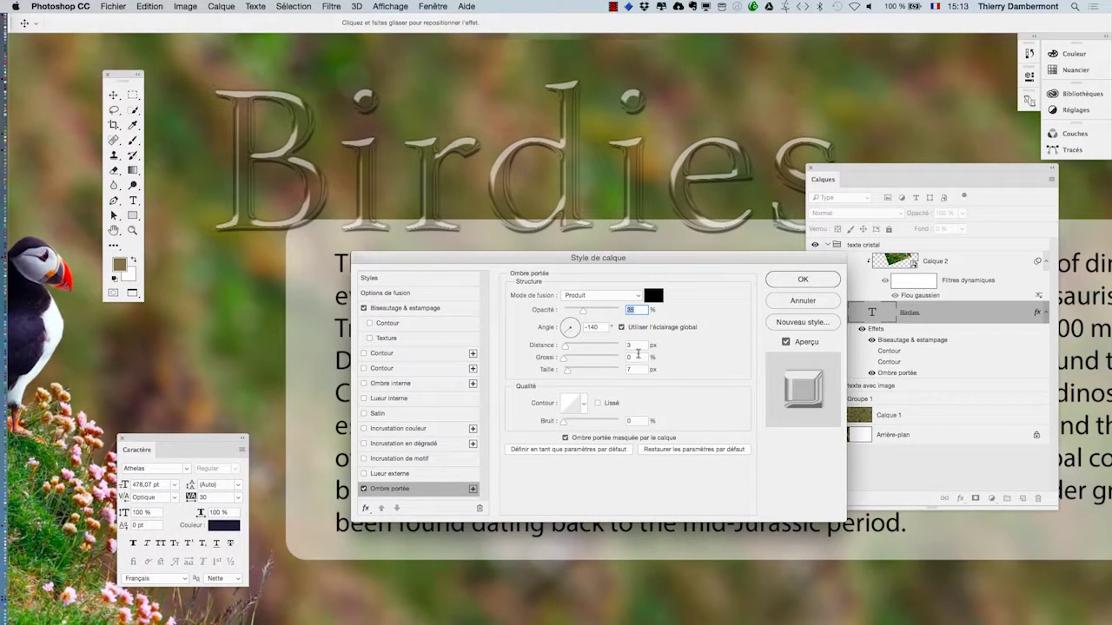
left_click(572, 348)
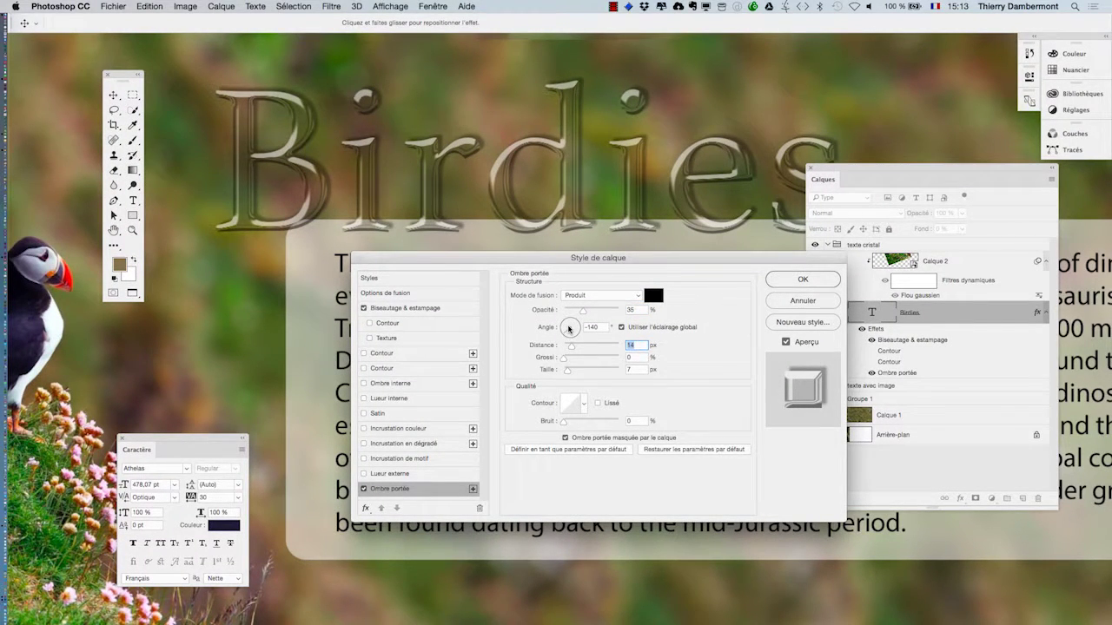
left_click(569, 327)
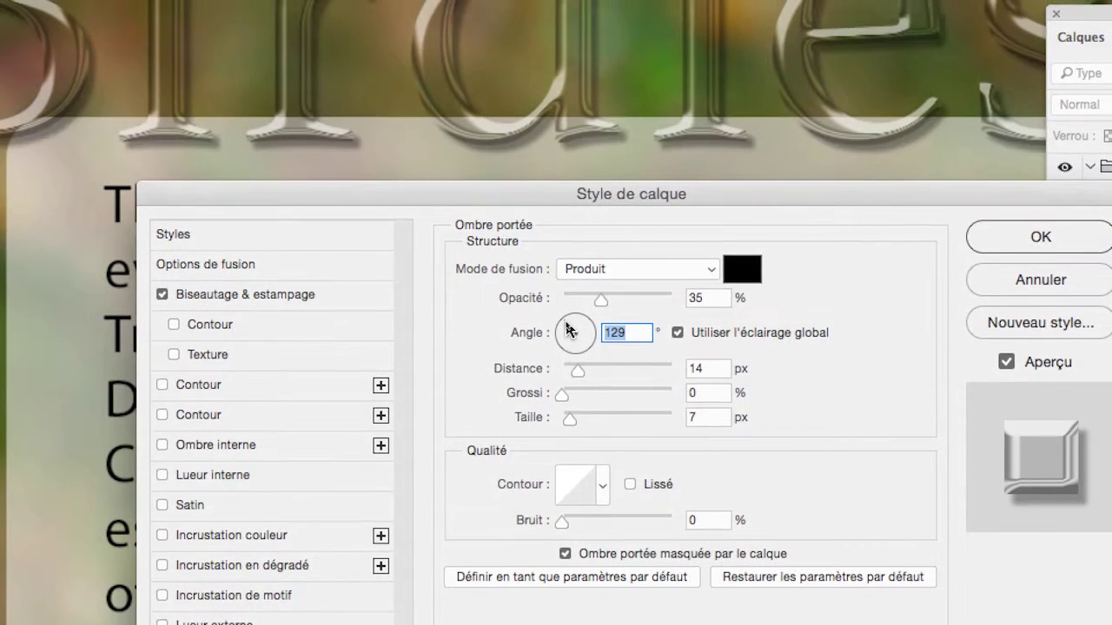
mouse_move(566, 327)
left_mouse_down()
mouse_move(587, 318)
mouse_move(548, 336)
mouse_move(568, 322)
left_mouse_up()
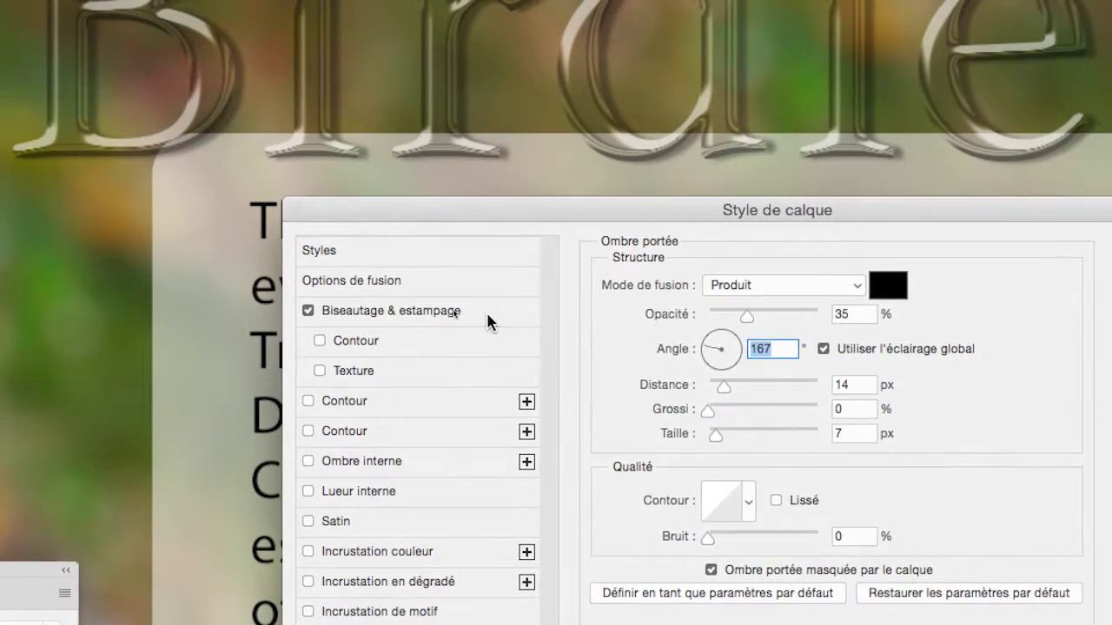
Check the bevel's lighting settings and set the drop shadow's angle to 128°.
left_click(487, 320)
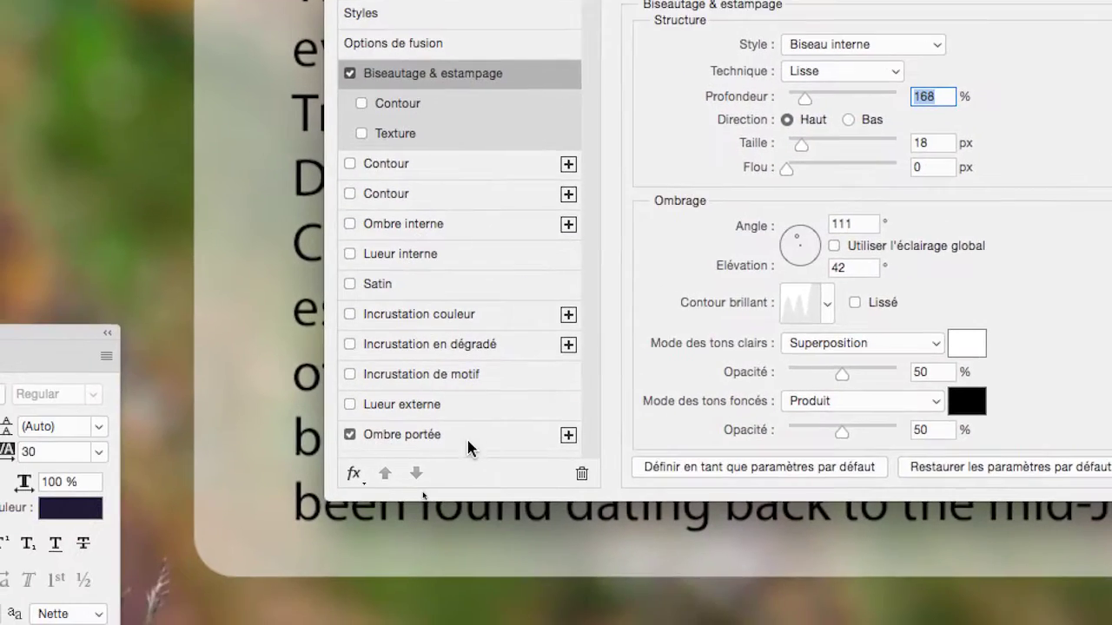
left_click(195, 559)
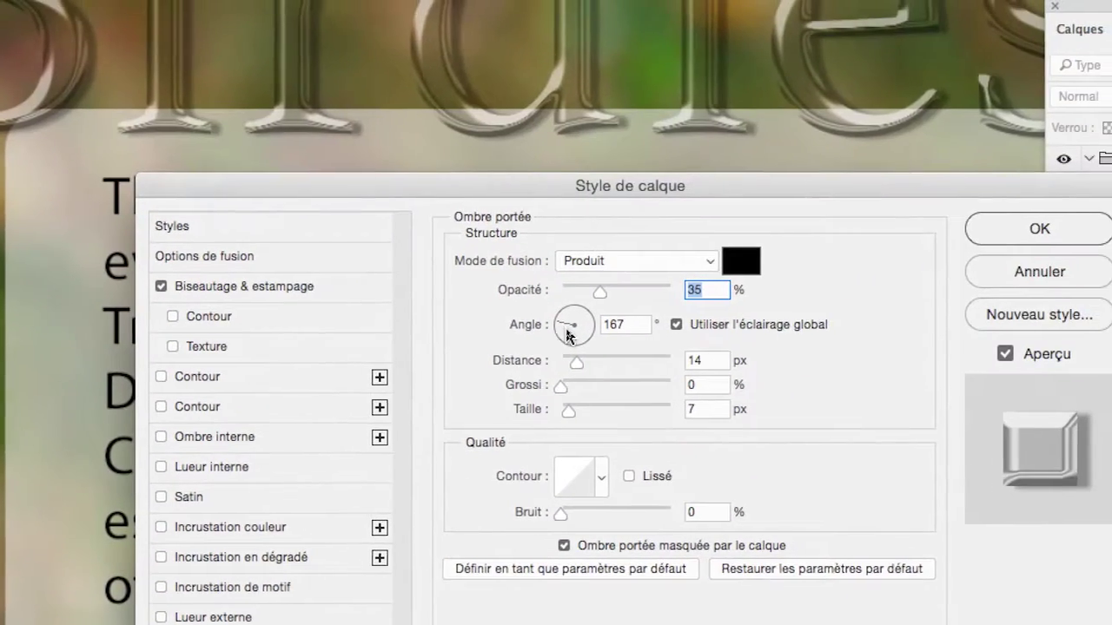
mouse_move(569, 336)
left_mouse_down()
mouse_move(568, 317)
mouse_move(554, 327)
mouse_move(556, 345)
mouse_move(591, 321)
mouse_move(586, 313)
mouse_move(567, 324)
left_mouse_up()
left_click(578, 316)
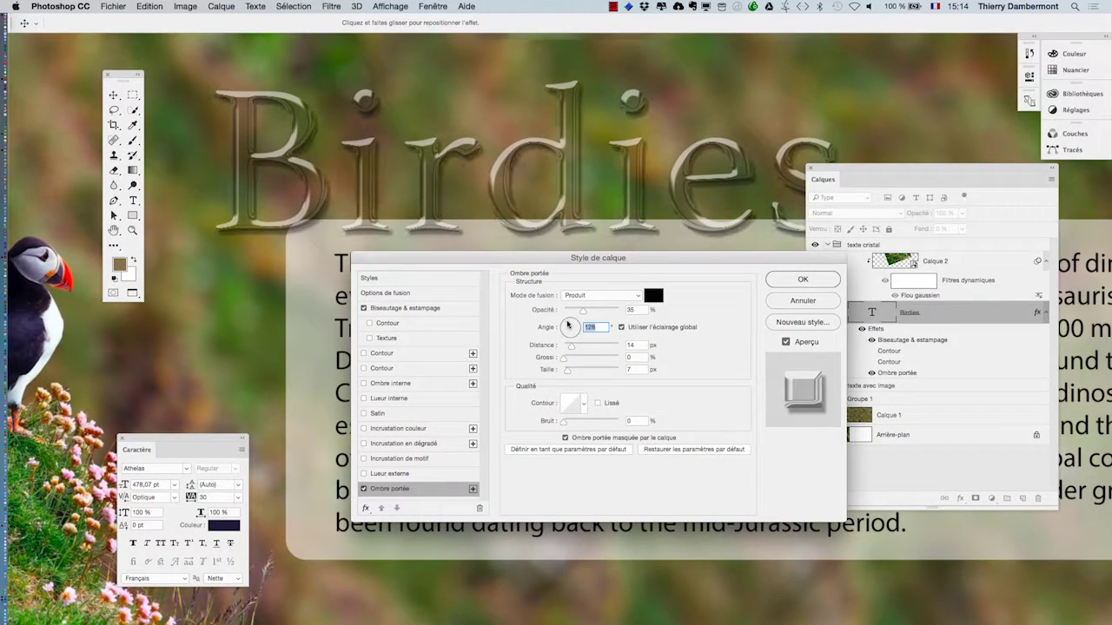
Compare the text without and with its drop shadow, and set the shadow's size to 13 px and distance to 16 px.
left_click(363, 489)
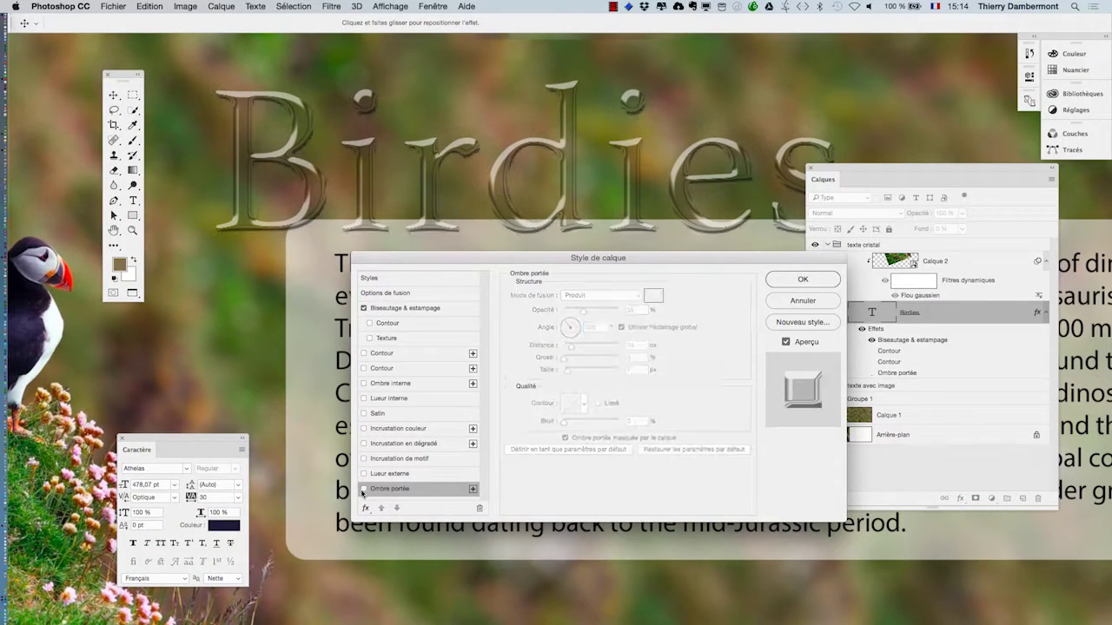
left_click(363, 489)
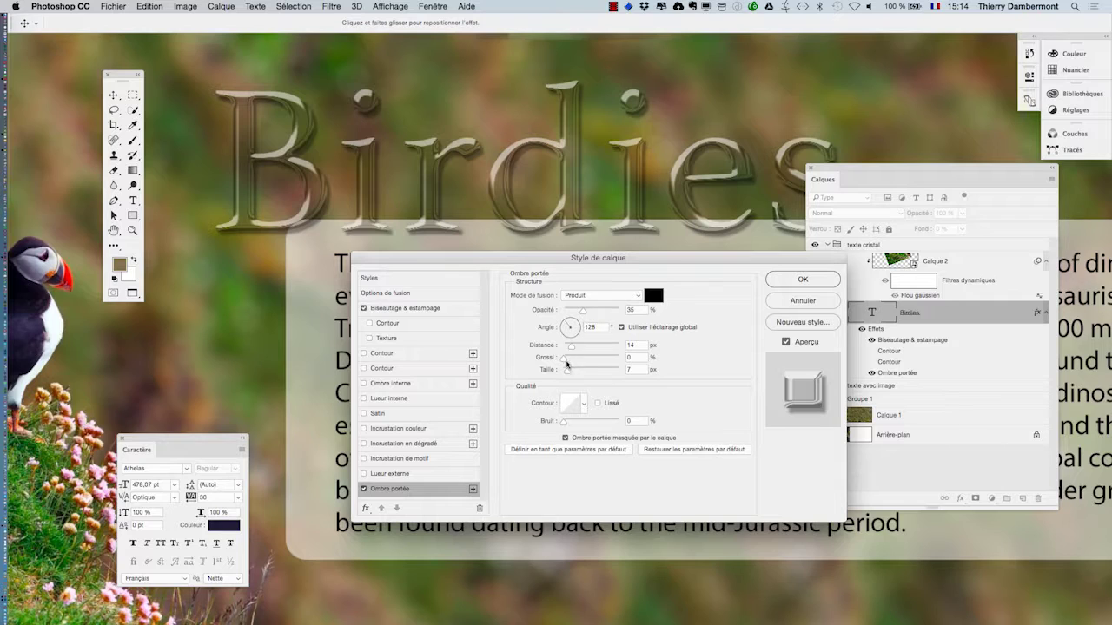
left_click_drag(568, 371, 573, 350)
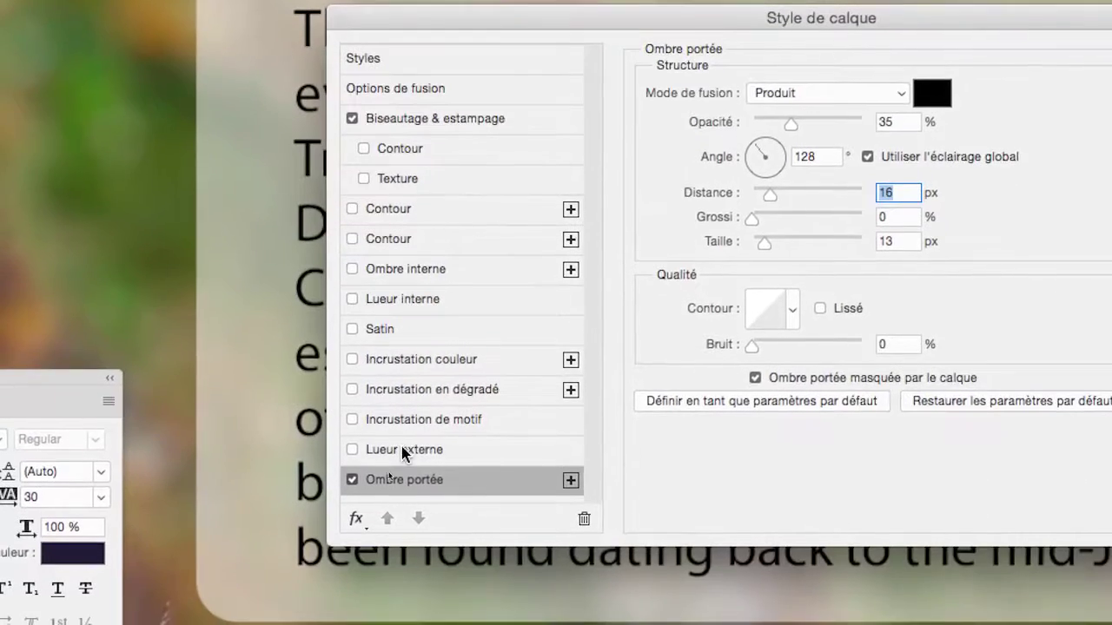
Add an outer glow to the text with 67% opacity and a size of 27 px.
left_click(418, 526)
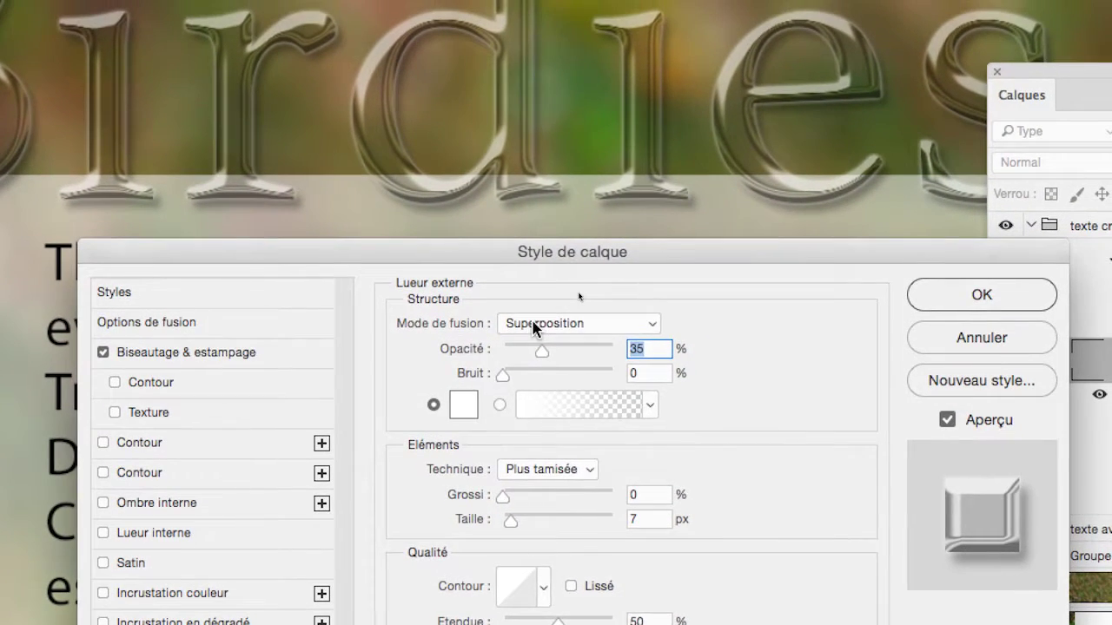
left_click(533, 325)
left_click(533, 324)
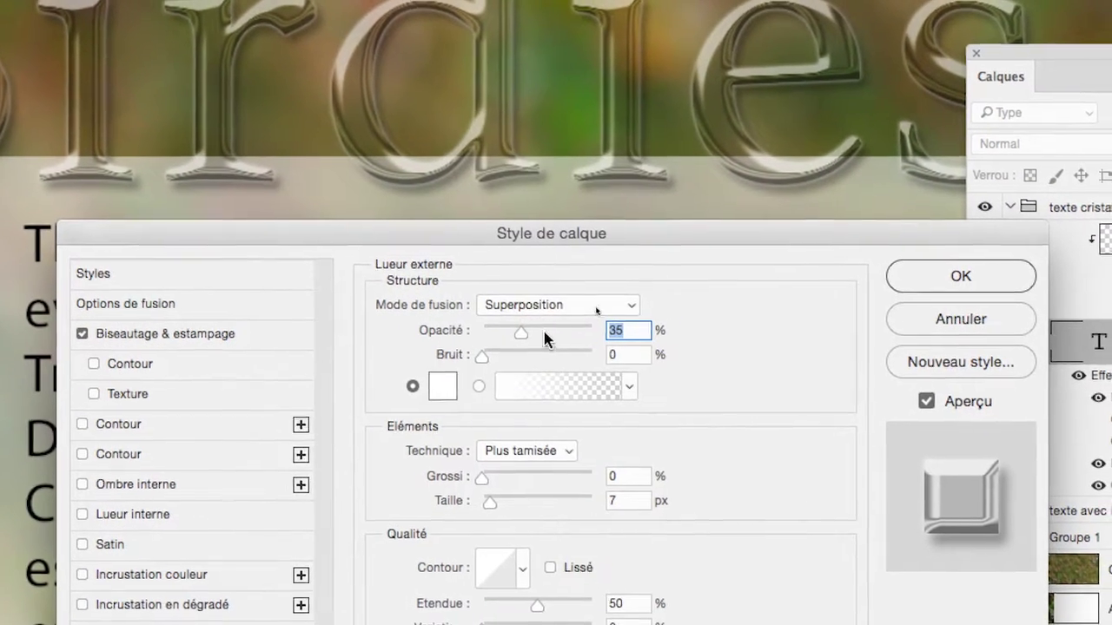
left_click_drag(573, 343, 546, 328)
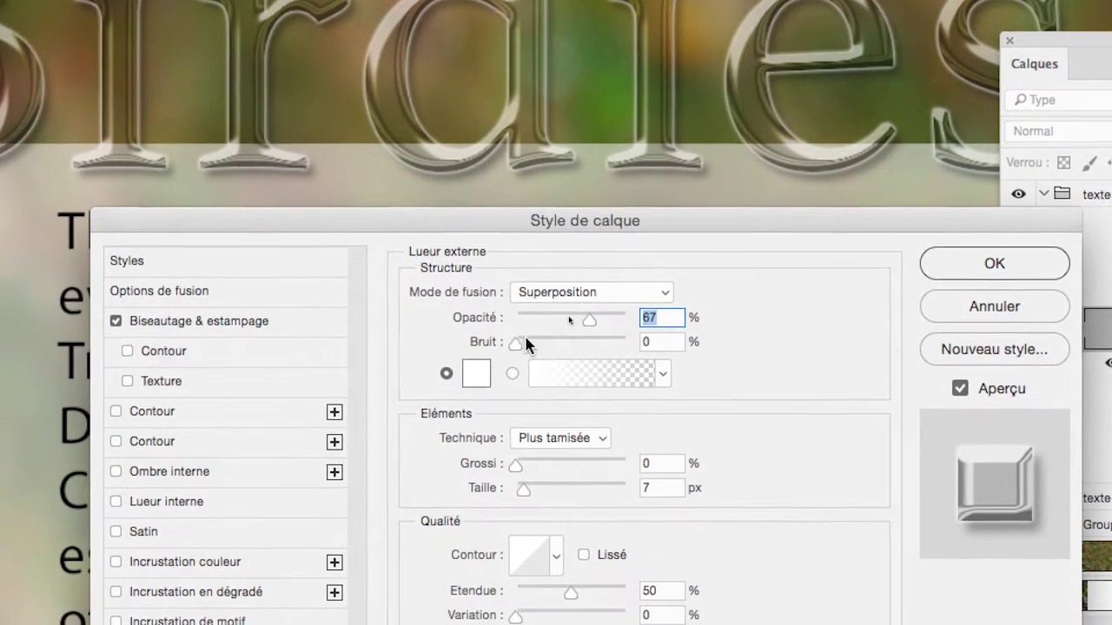
key("Down")
key("Down")
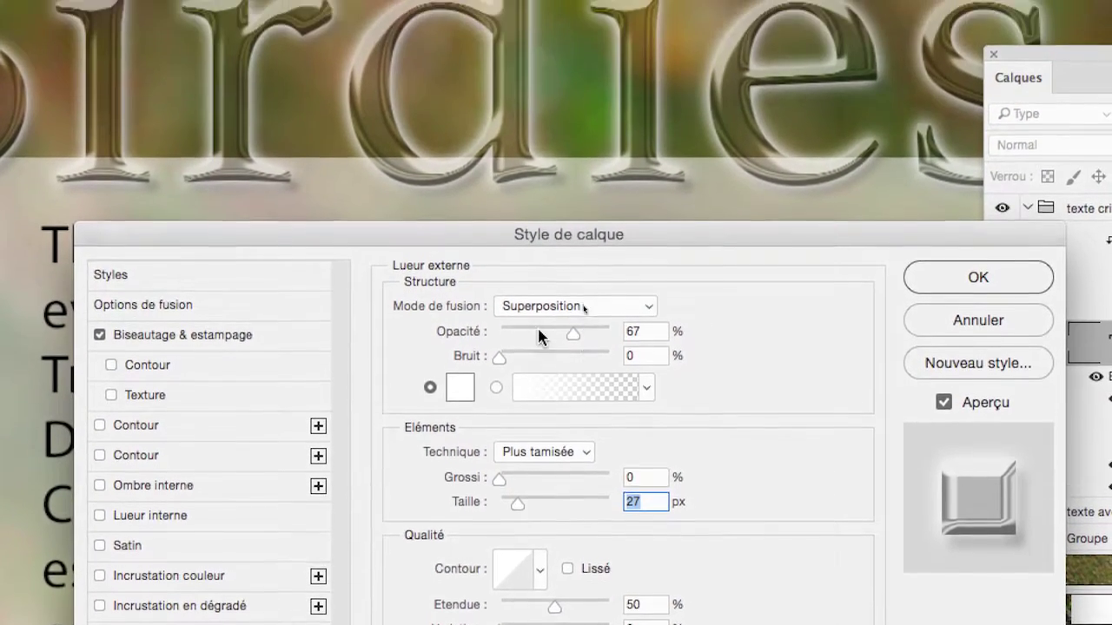
Set the outer glow's size to 49 px and reduce its opacity to about 25%.
key("shift+Tab")
key("shift+Tab")
key("shift+Tab")
type("35")
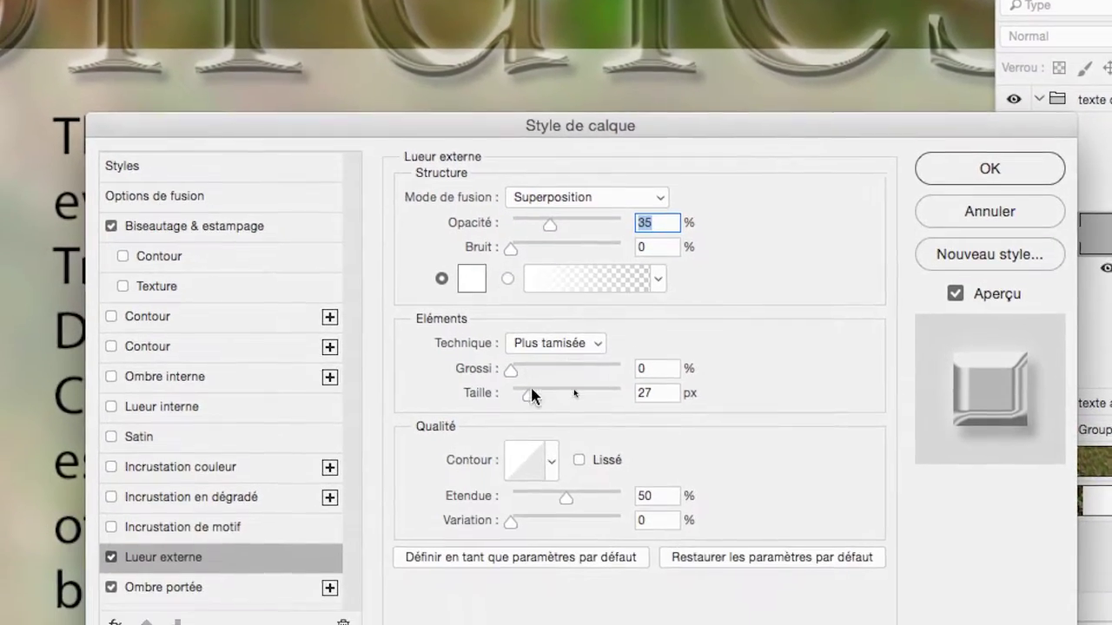
left_click_drag(520, 451, 528, 453)
key("shift+Down")
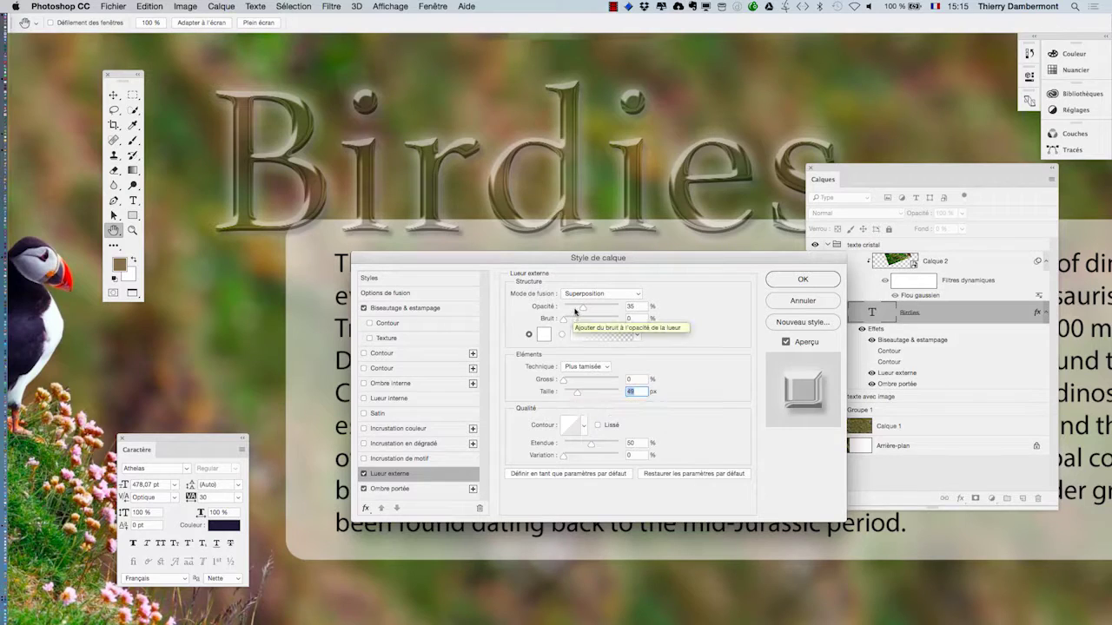
left_click(574, 308)
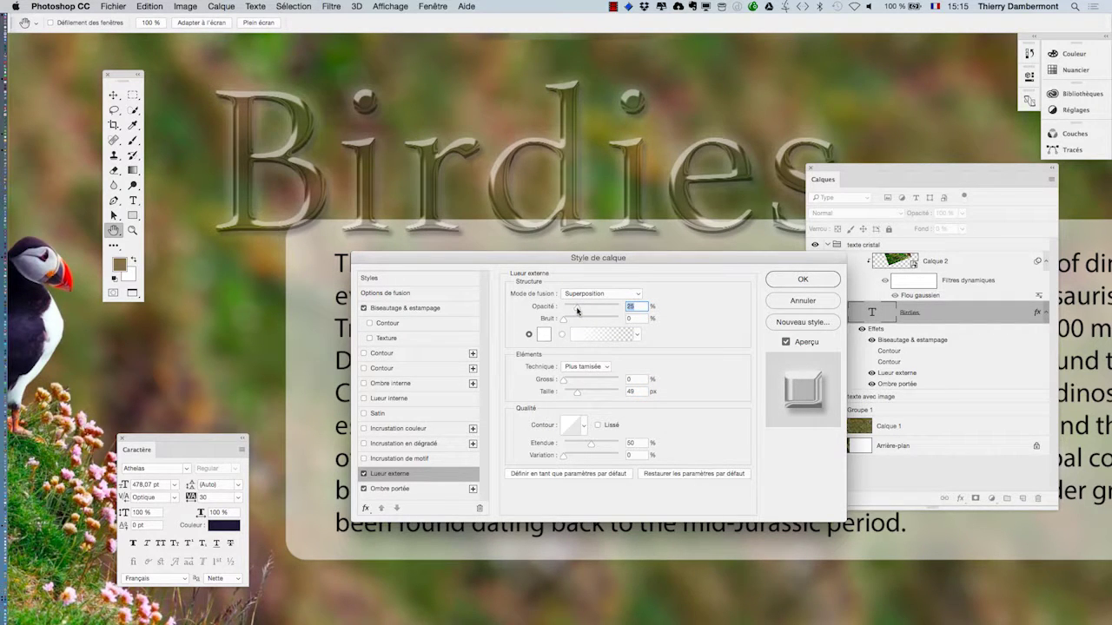
Set the outer glow's size to 54 px, lower its opacity slightly, and compare the text with and without the glow.
left_click(584, 394)
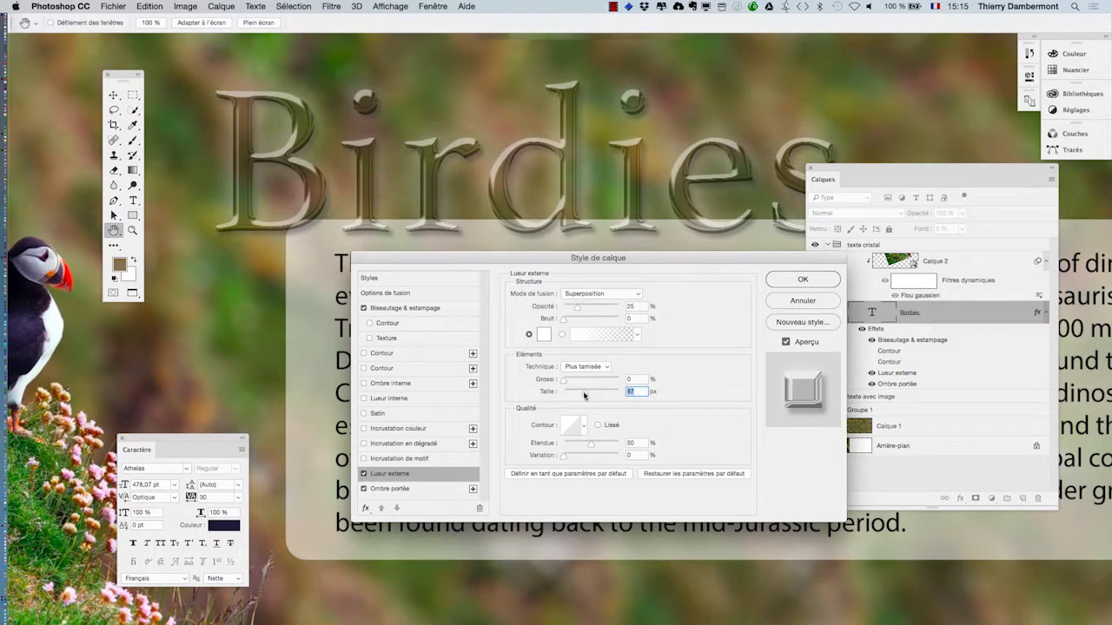
left_click_drag(585, 395, 577, 395)
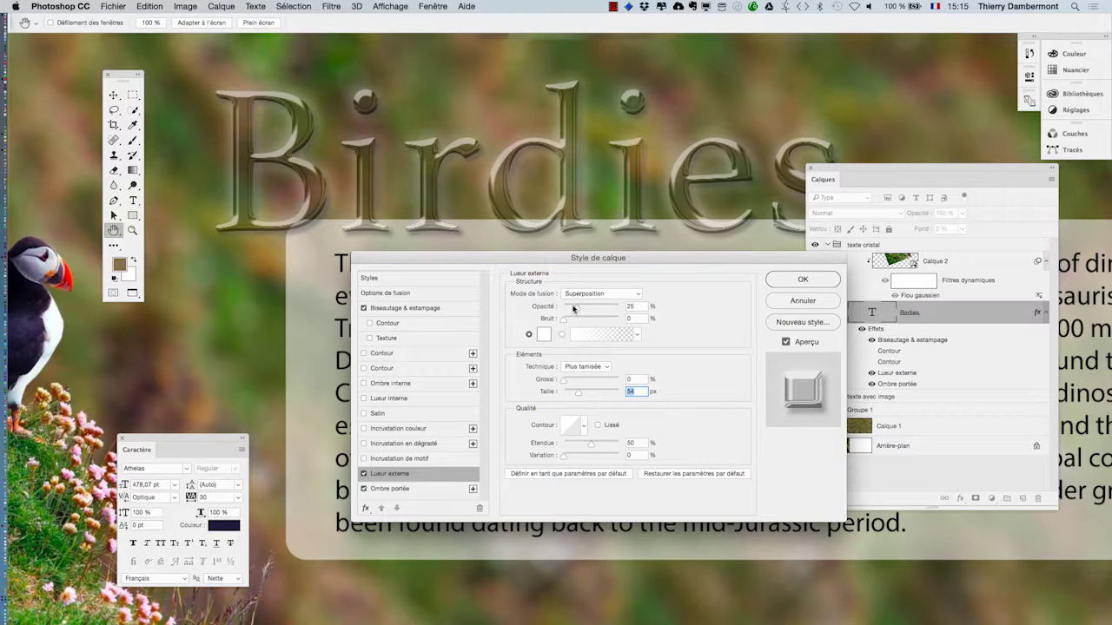
left_click_drag(573, 309, 571, 308)
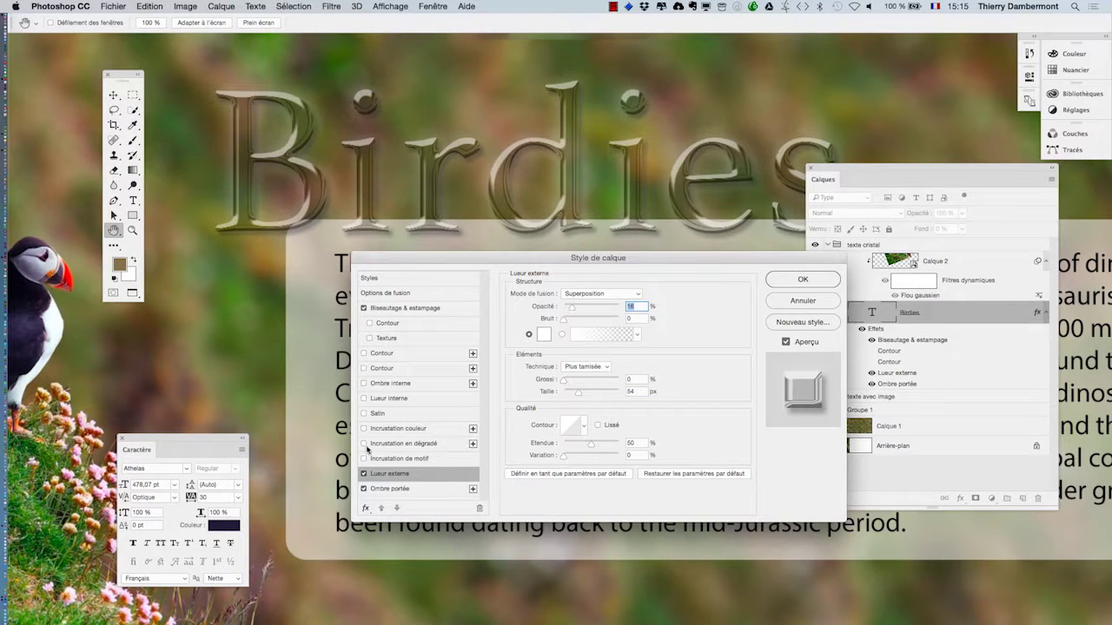
left_click(363, 474)
left_click(364, 473)
left_click(364, 473)
left_click(364, 474)
Set the outer glow's spread to 15% and its opacity to 15%.
left_click(578, 309)
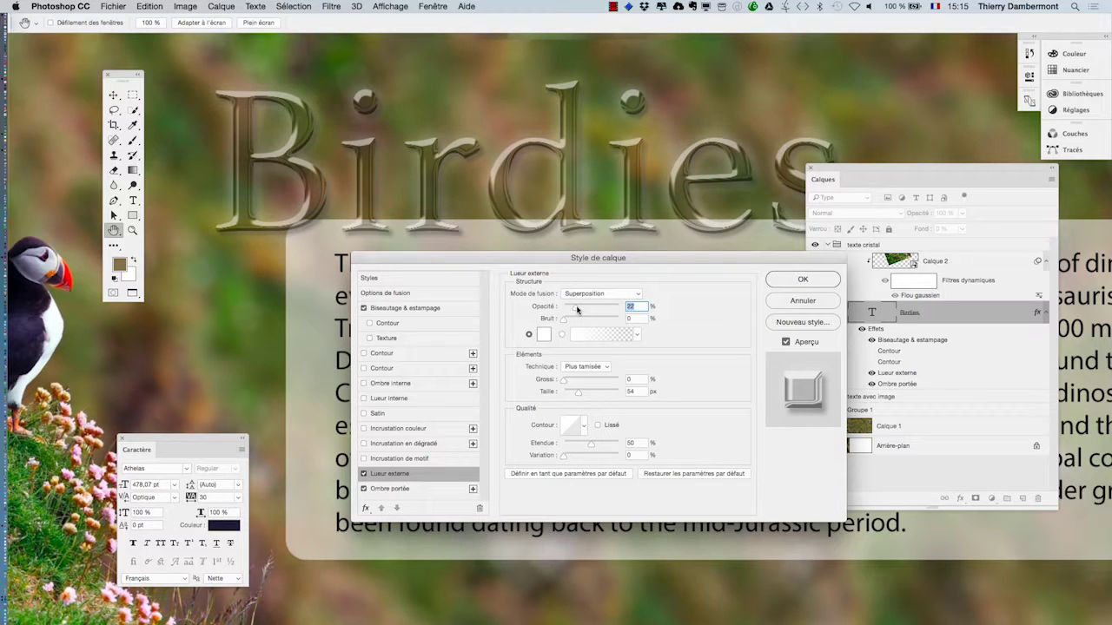
left_click(567, 382)
left_click_drag(568, 383, 570, 380)
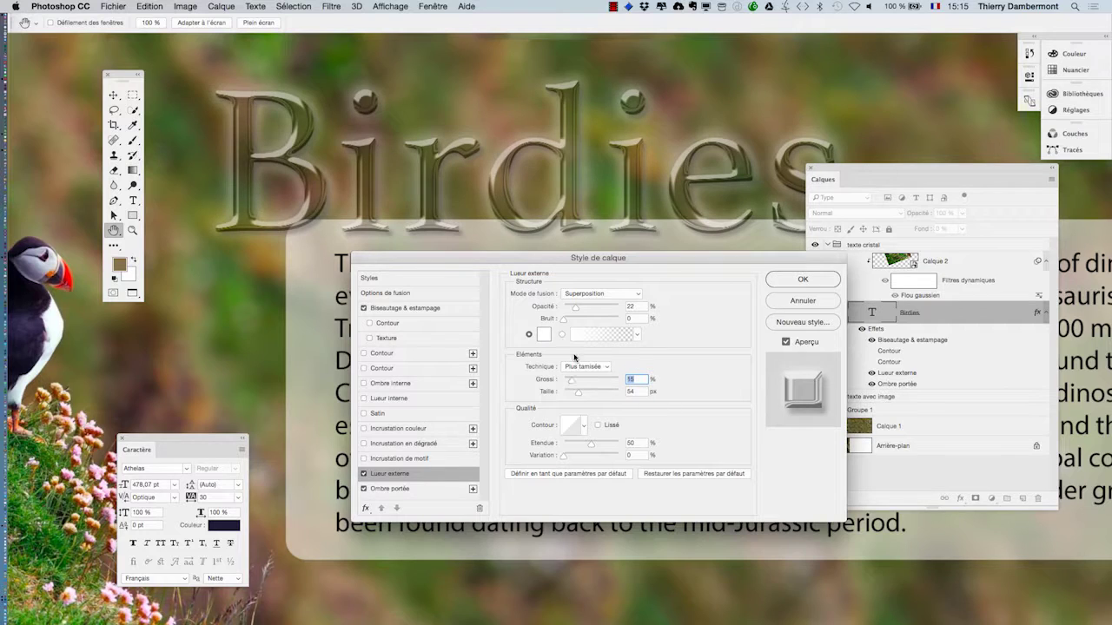
left_click_drag(574, 311, 570, 308)
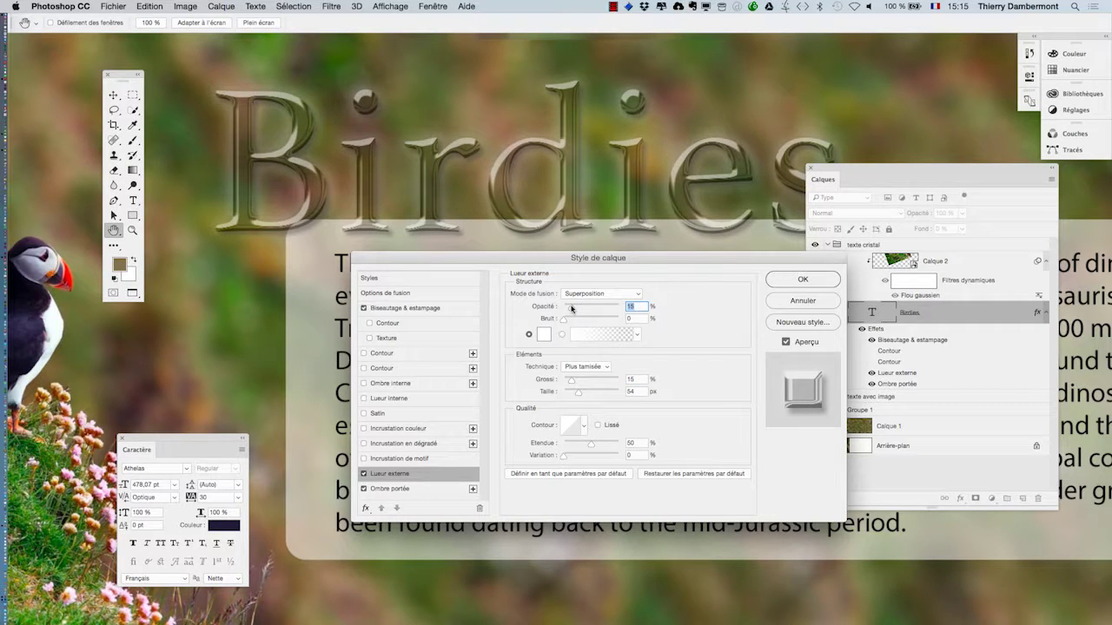
Compare the "Birdies" text with and without its outer glow, leaving the glow enabled.
left_click(364, 474)
left_click(364, 475)
left_click(364, 474)
left_click(365, 475)
left_click(364, 474)
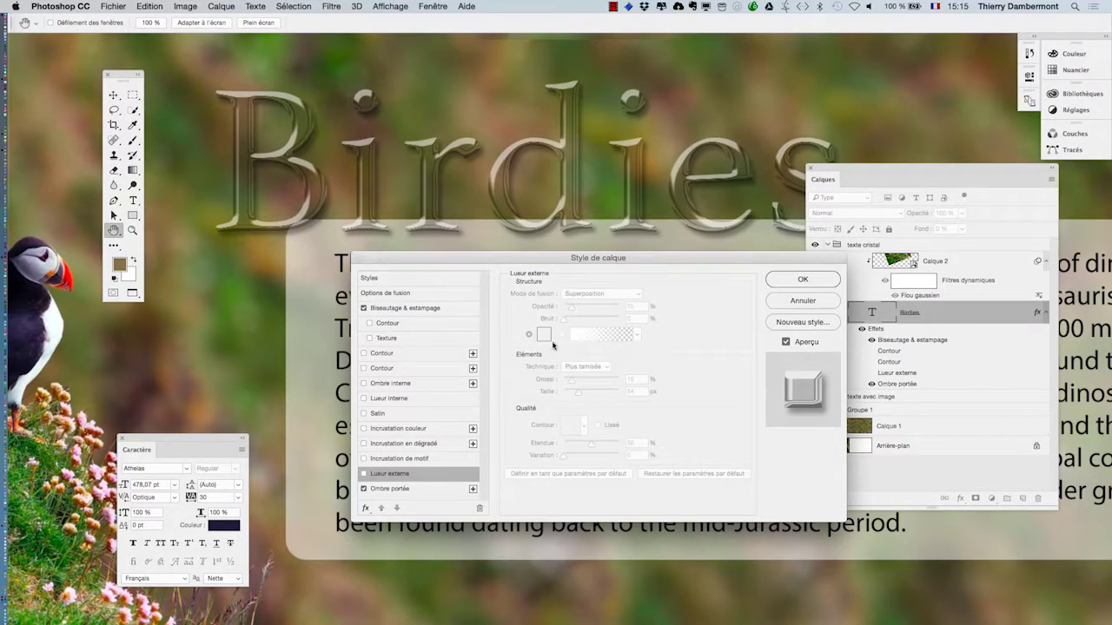
left_click(364, 475)
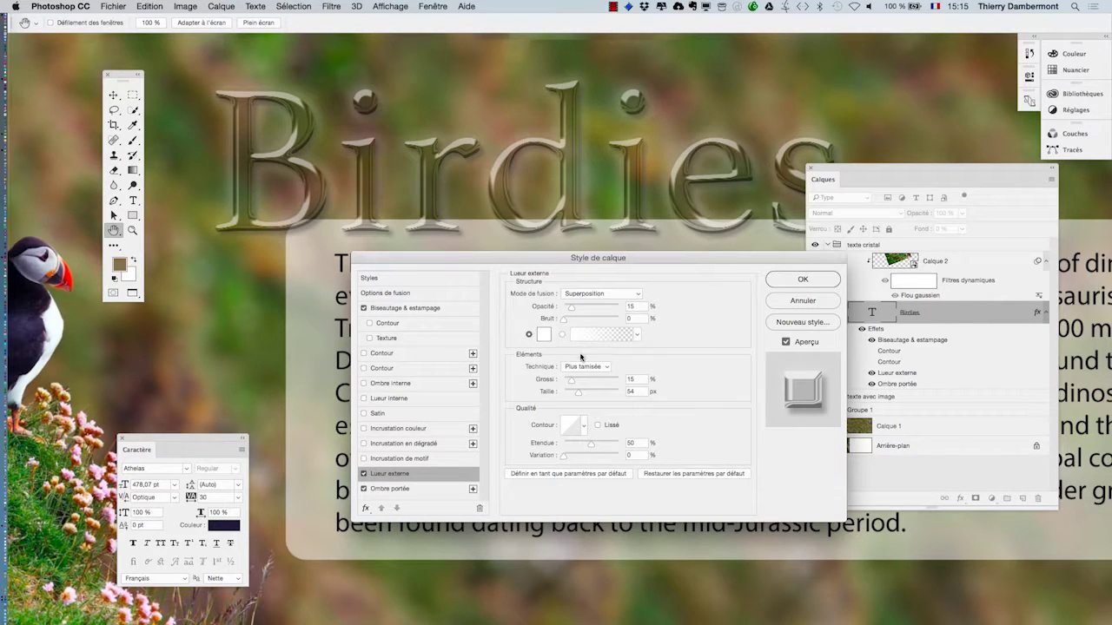
Fine-tune the outer glow's opacity and size, check its effect on the text, and apply the layer style.
left_click(571, 307)
left_click(579, 394)
left_click(364, 475)
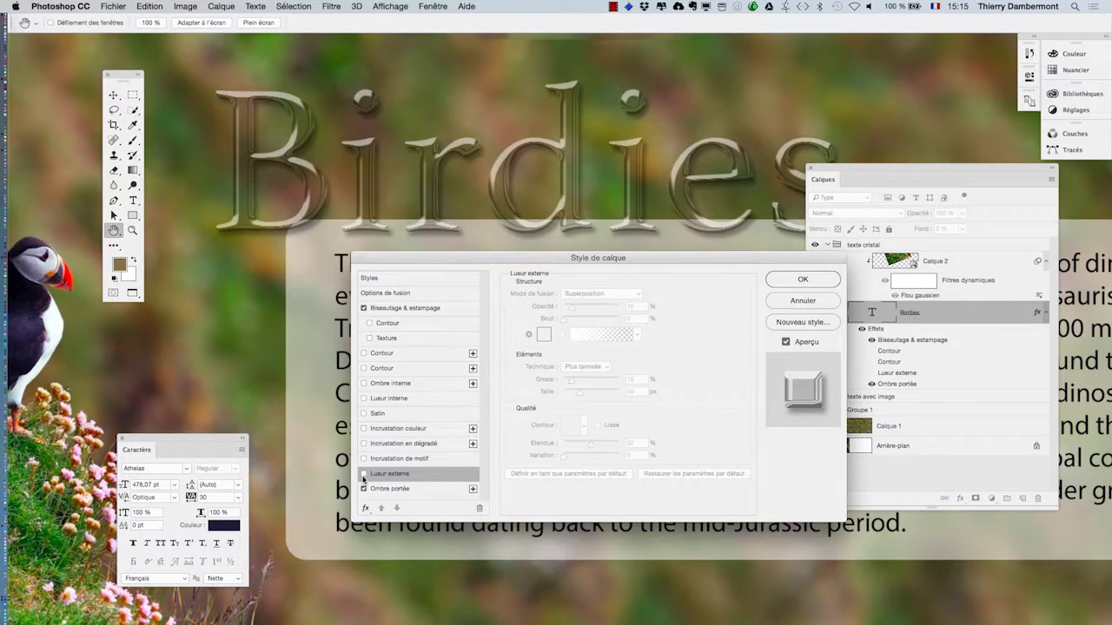
left_click(364, 475)
left_click(803, 278)
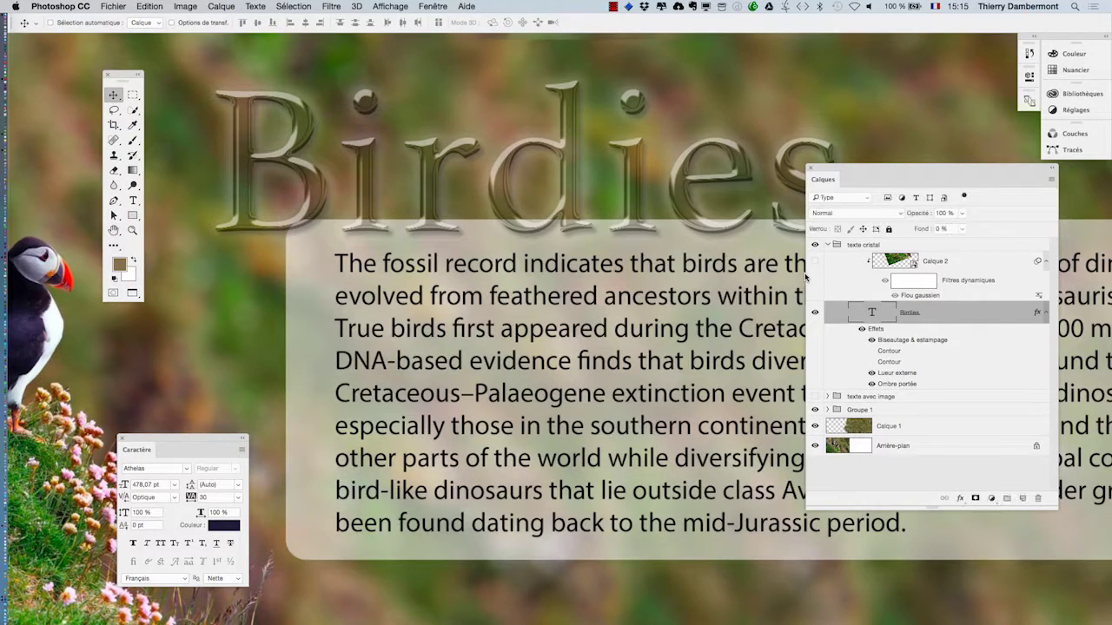
Examine the glass text across the wider banner and reopen its layer style settings without changing them.
key("v")
scroll(708, 271, "down", 2)
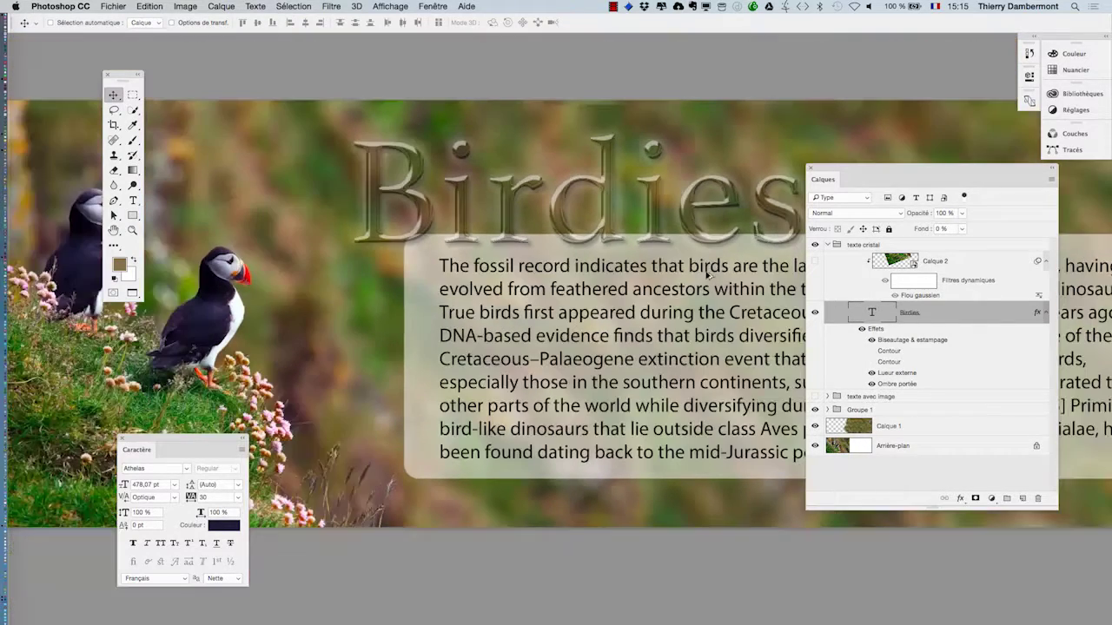
scroll(707, 271, "right", 3)
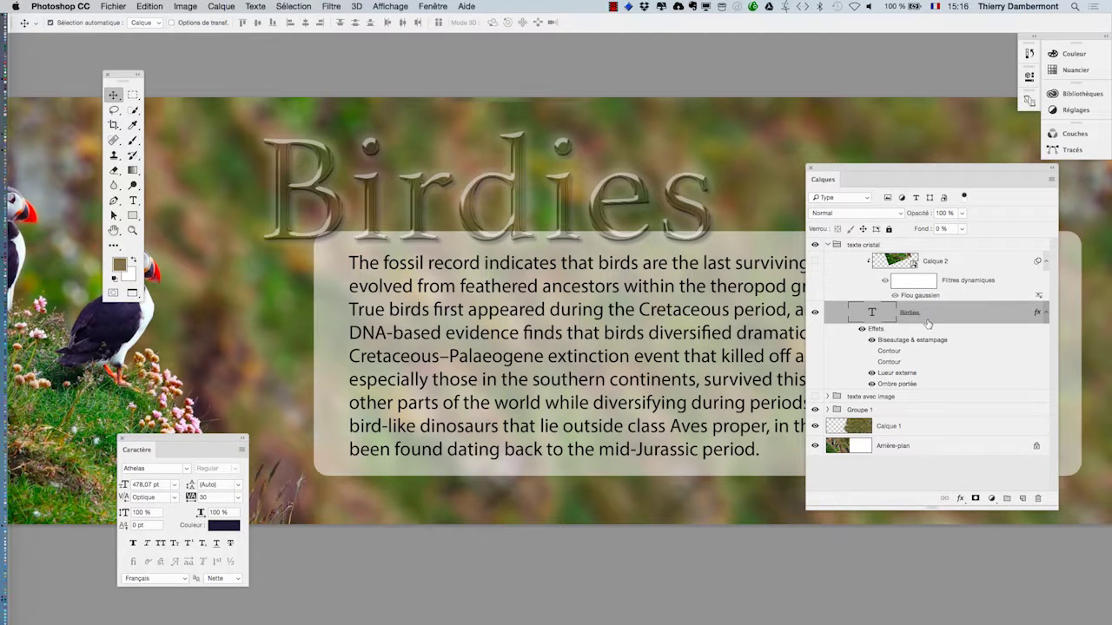
double_click(876, 331)
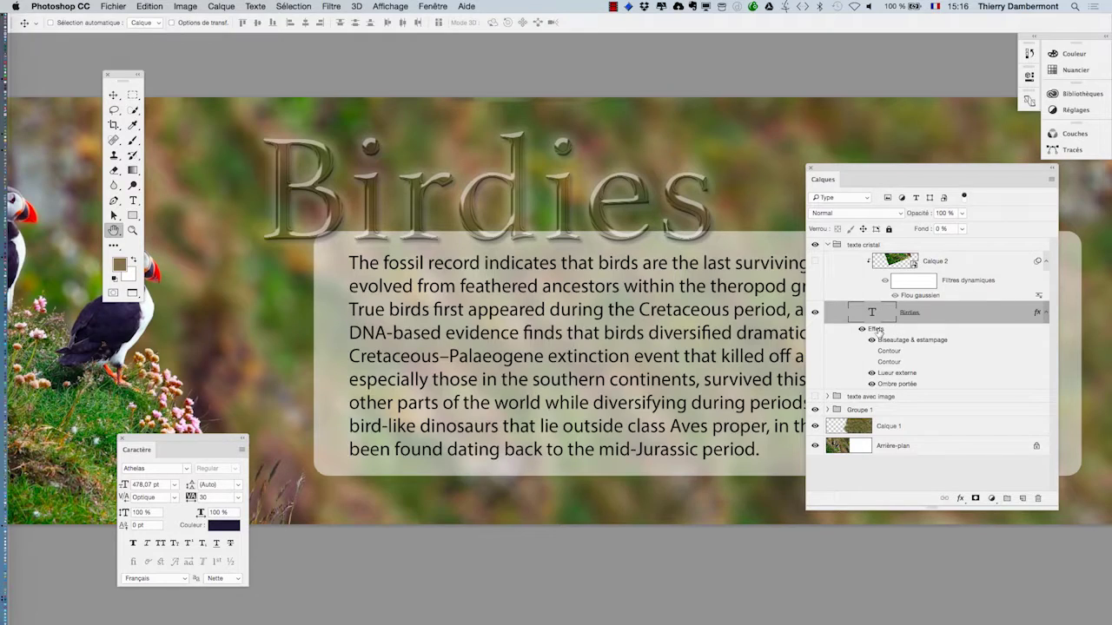
left_click(812, 302)
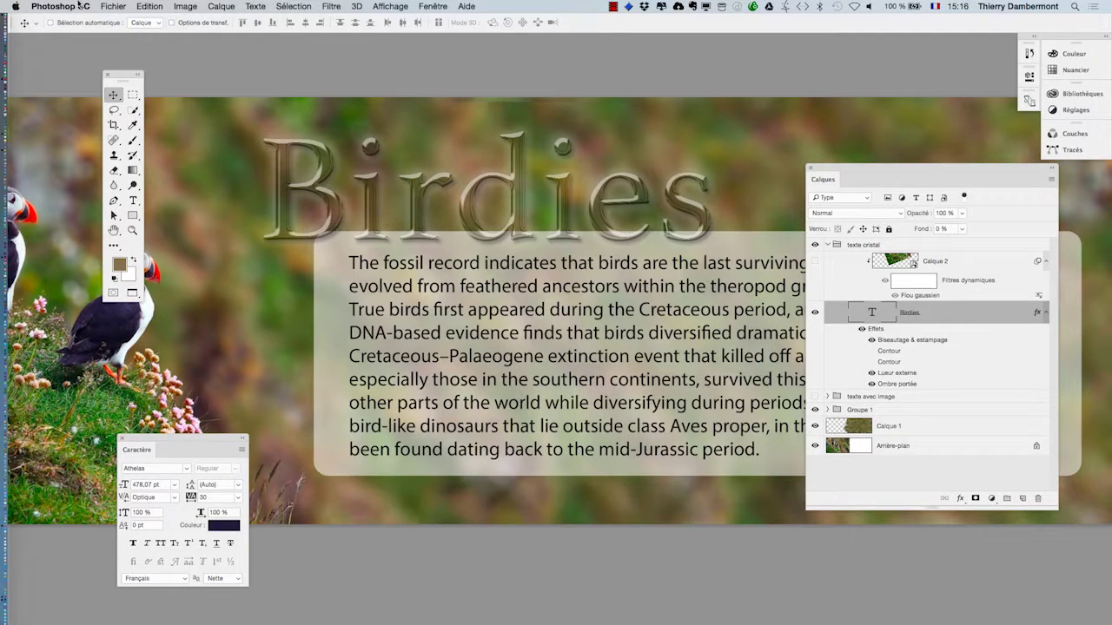
Save the document as a new numbered version in Photoshop format in the tampon-nov2016 folder, with layers and maximum compatibility.
left_click(110, 7)
left_click(140, 126)
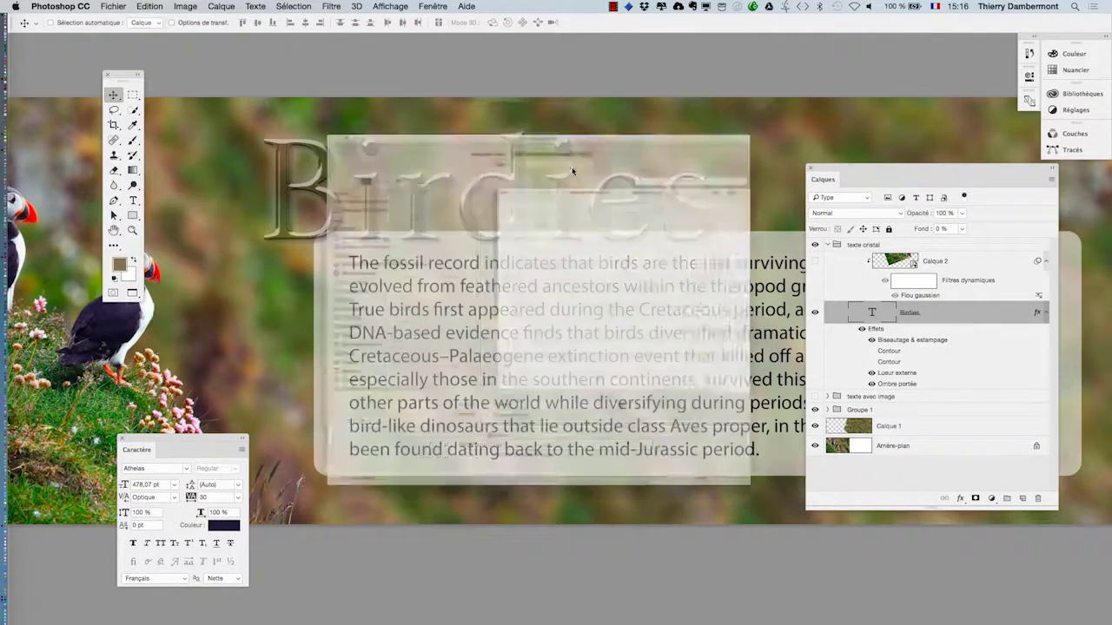
left_click(617, 47)
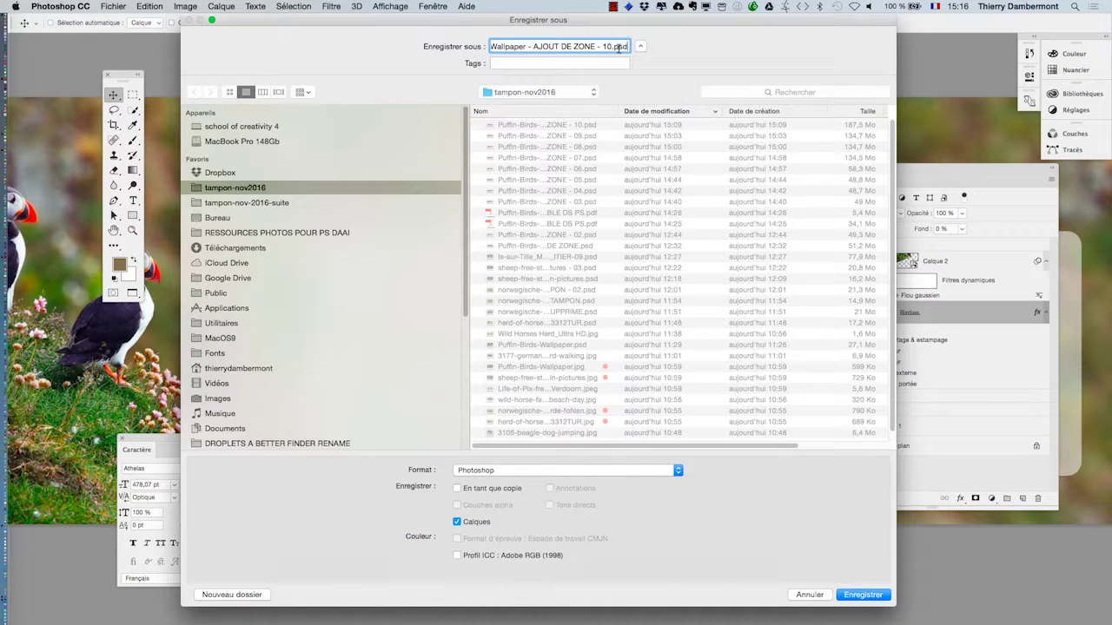
key("Return")
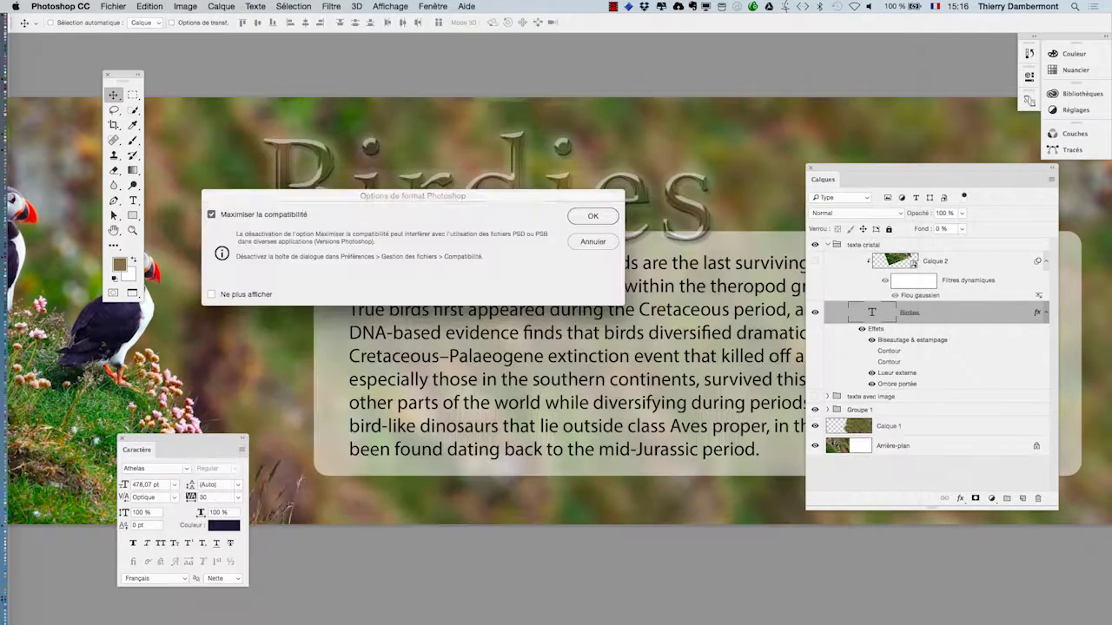
left_click(591, 215)
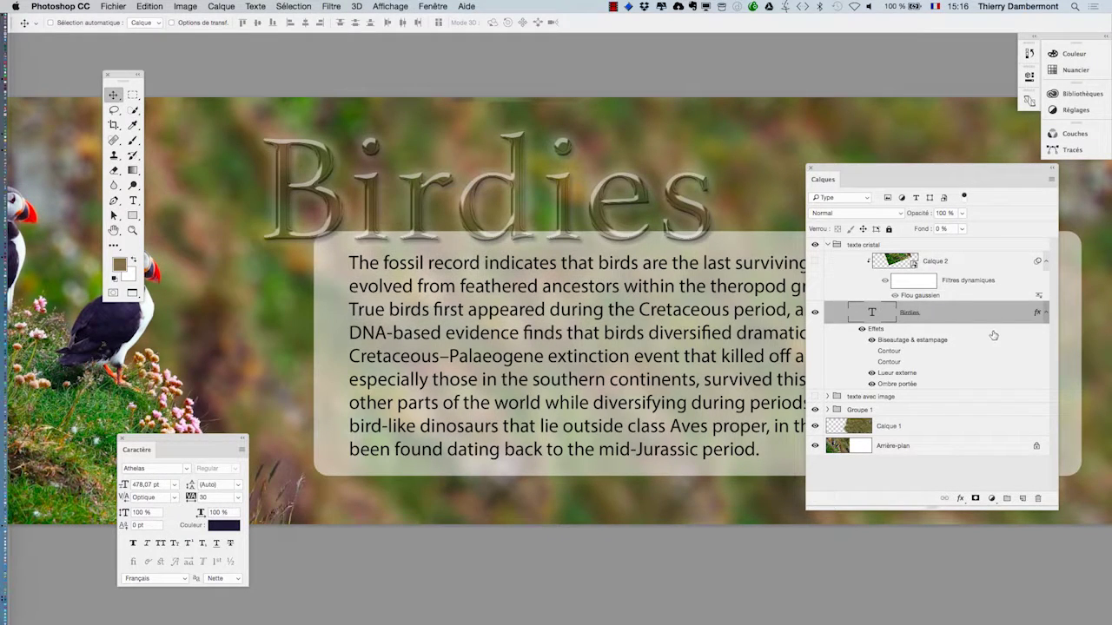